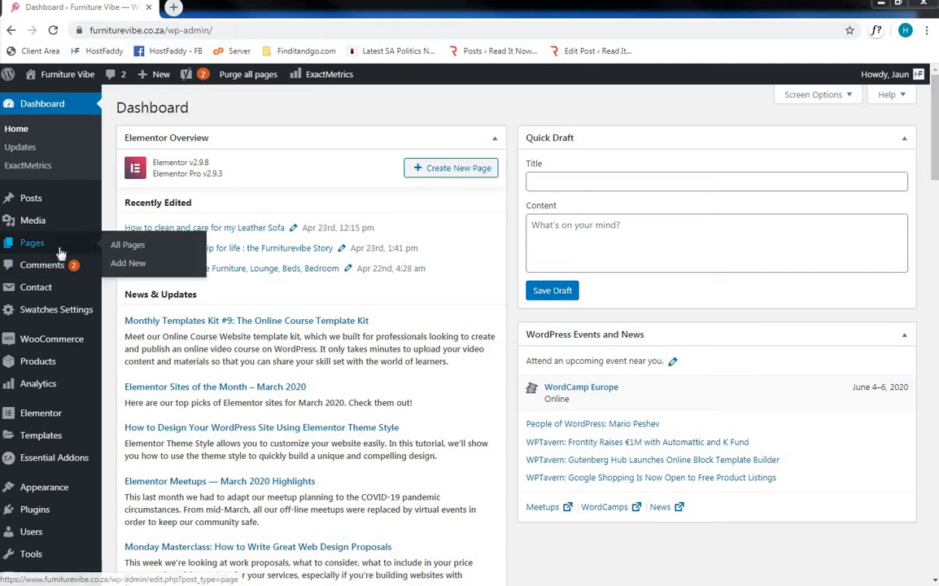
- Open the front page "Furniture Vibe – Home Furniture, Lounge, Beds, Bedroom" from the list of all pages for editing with Elementor
left_click(115, 245)
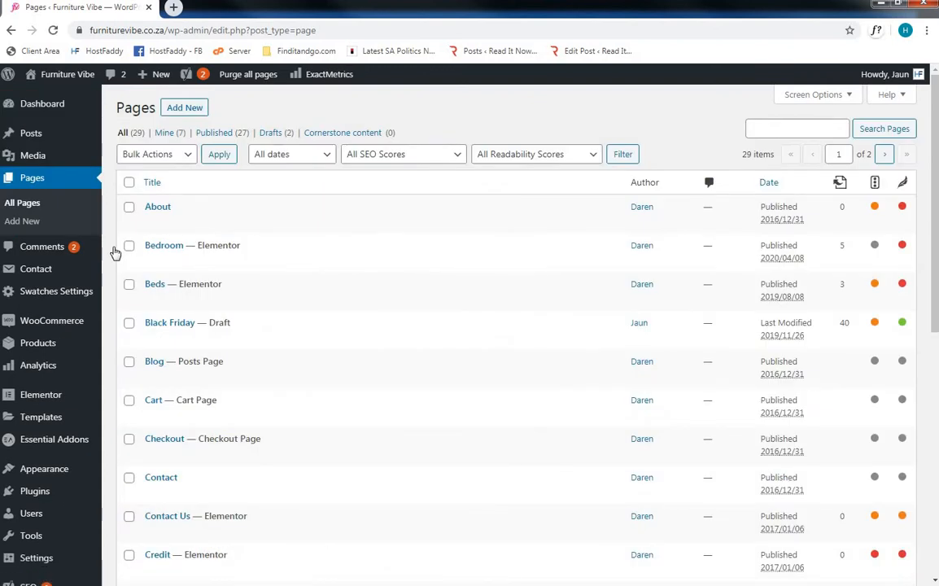
scroll(115, 254, "down", 5)
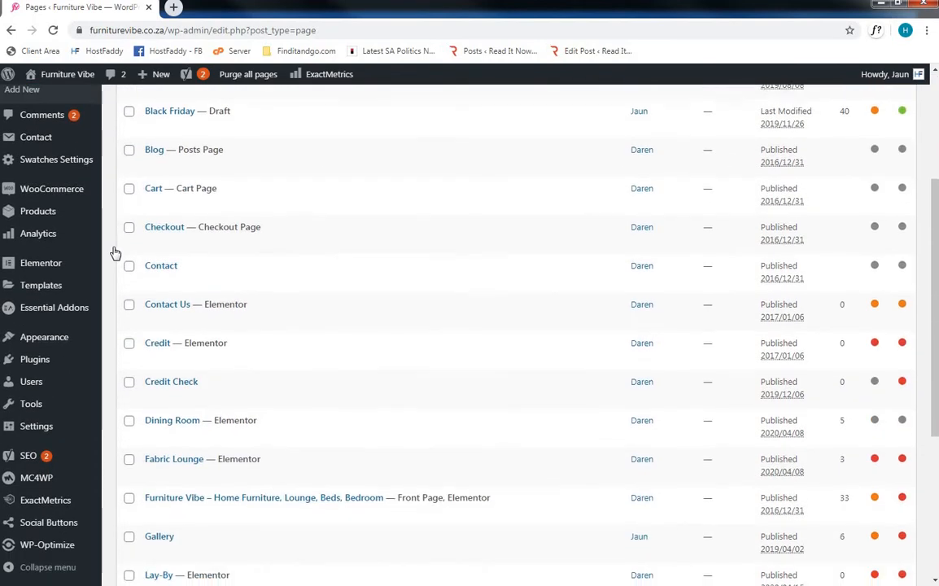
scroll(115, 253, "down", 3)
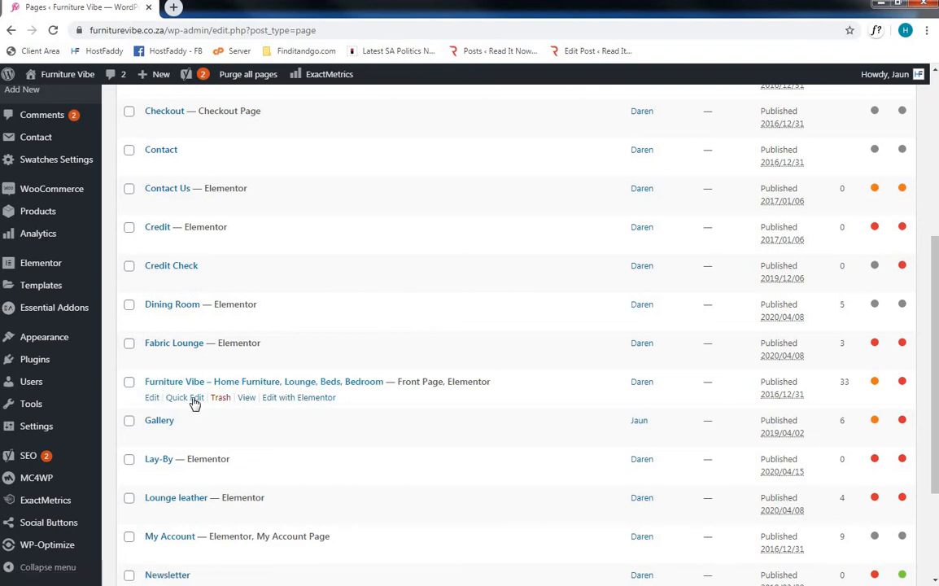
left_click(276, 399)
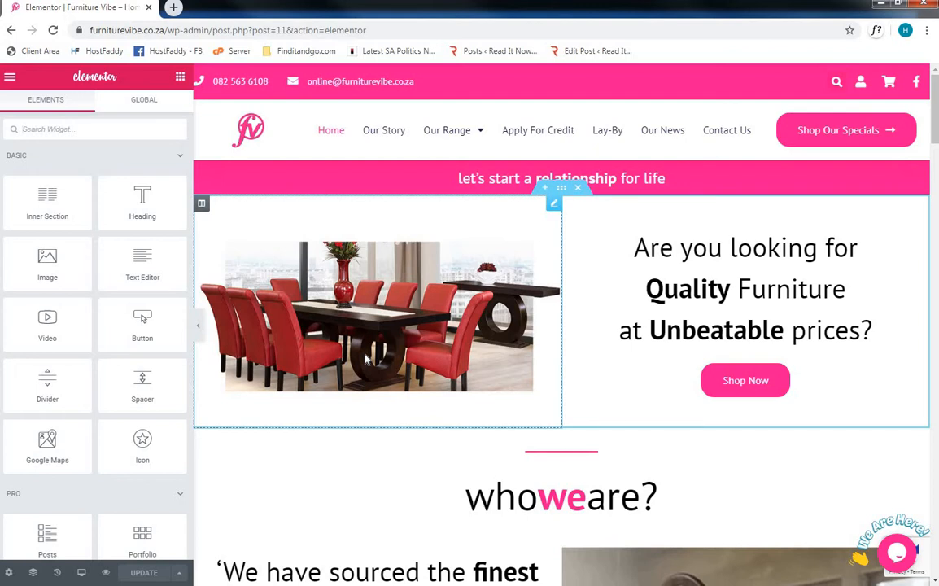
- Open the style settings of the section with the dining table image and set its background type to Classic
left_click(562, 189)
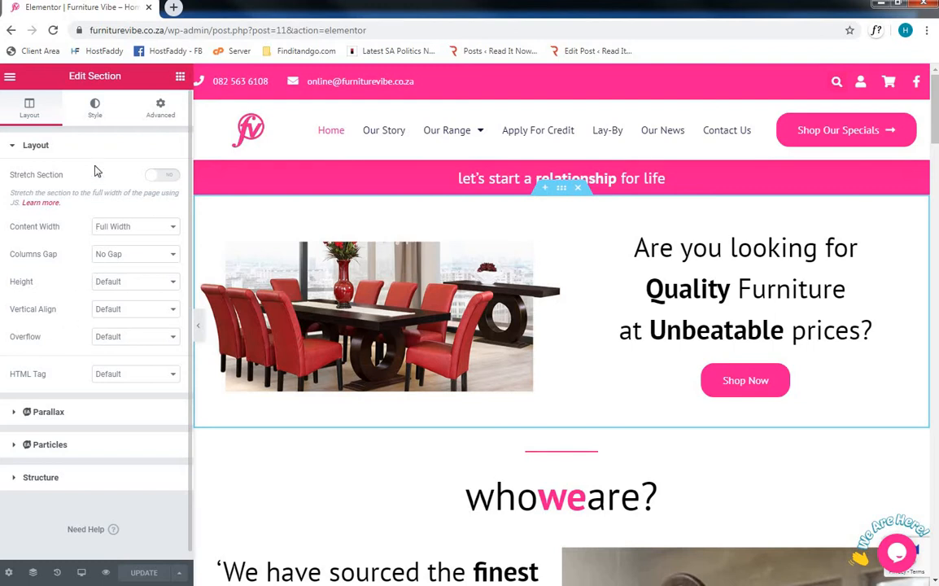
left_click(95, 114)
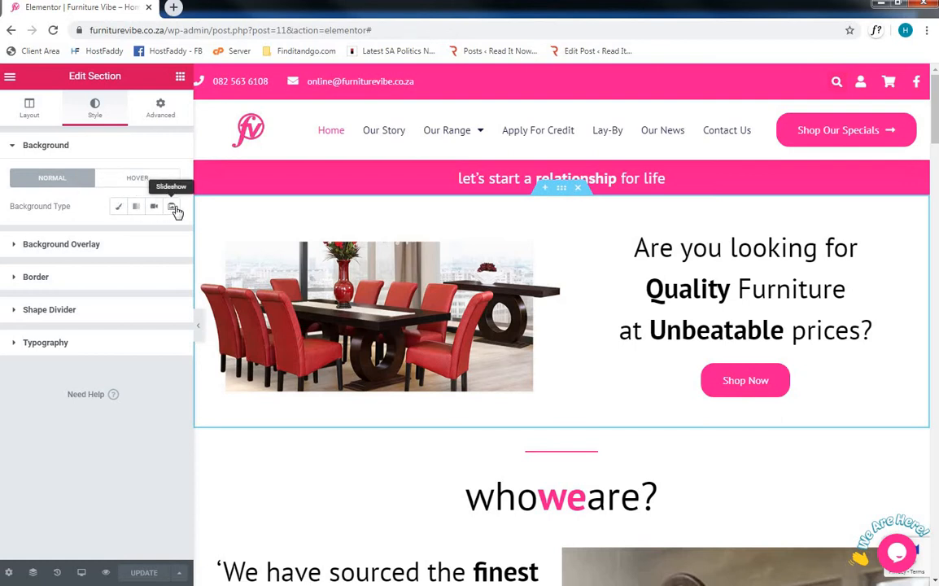
left_click(117, 207)
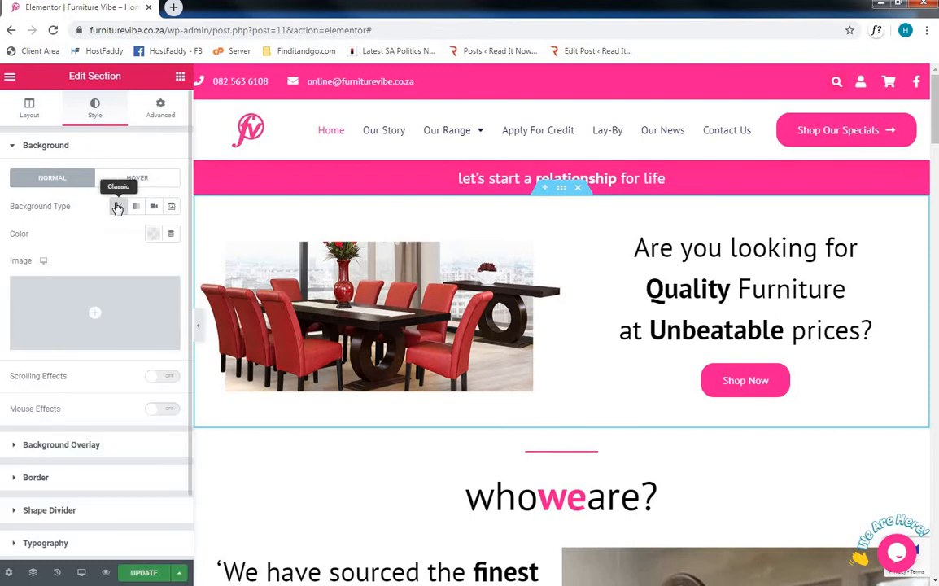
- Set the section's background colour to red (#D31818)
left_click(152, 236)
left_click(129, 310)
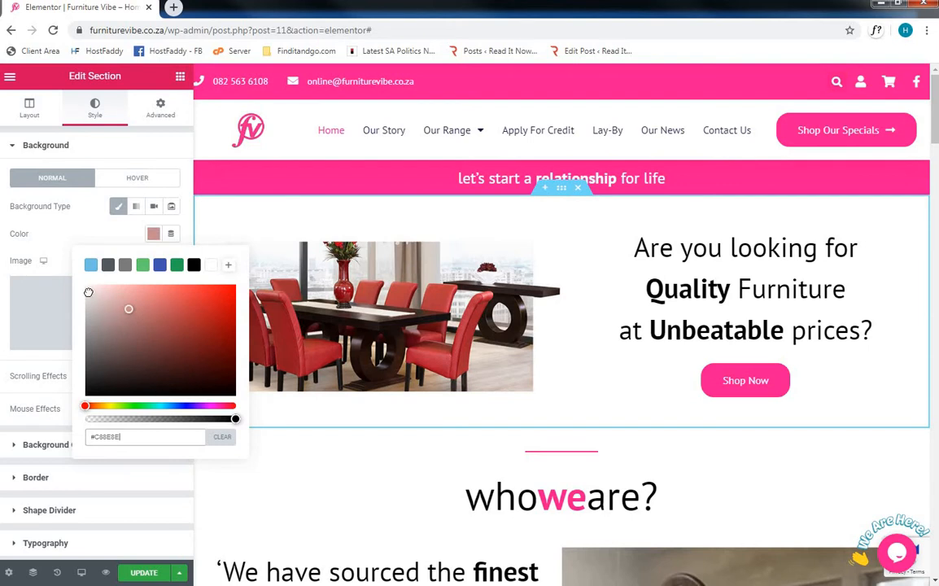
left_click(88, 292)
left_click(218, 304)
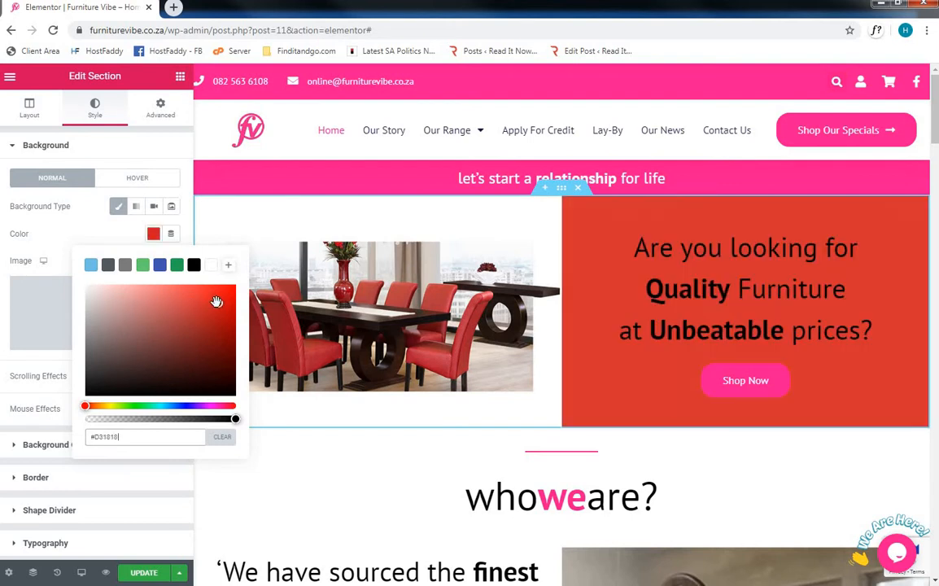
left_click(114, 243)
- Clear the section's background colour
left_click(153, 234)
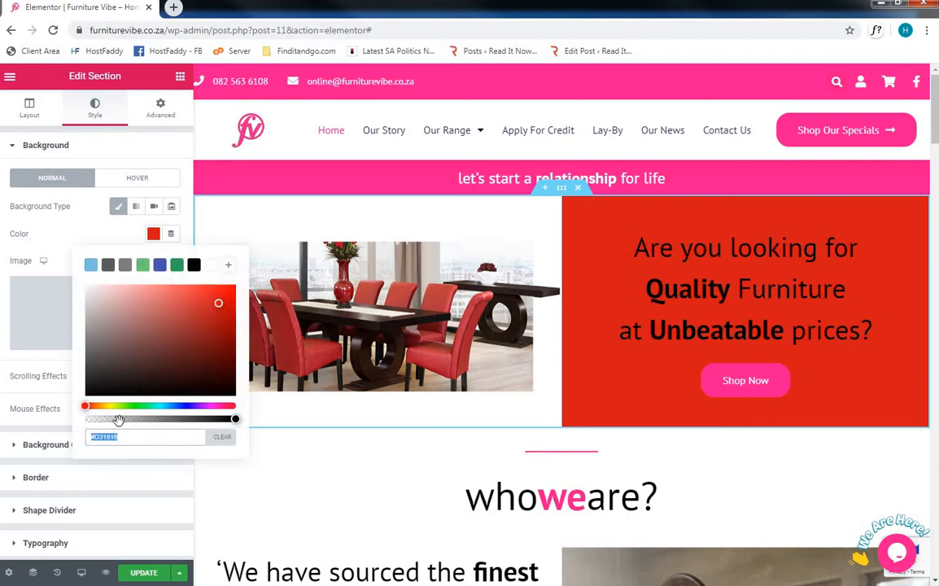
left_click(226, 438)
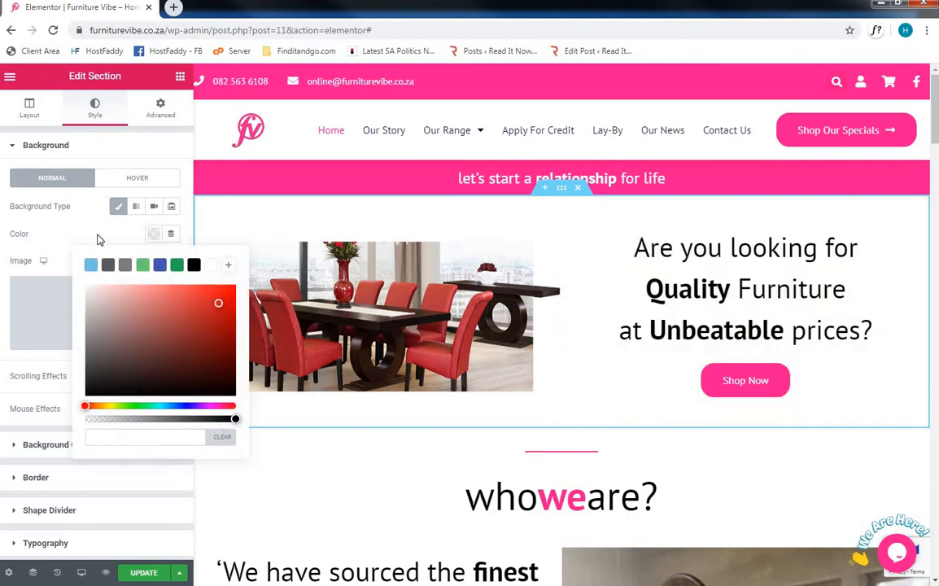
left_click(98, 240)
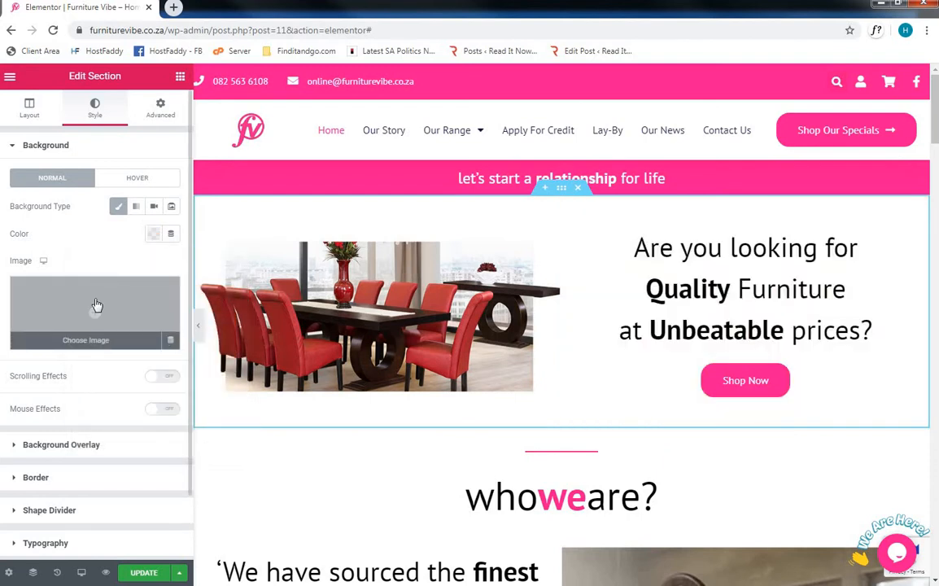
- Examine the media library and file upload options for the section's background image, and close the chooser without inserting anything
left_click(97, 304)
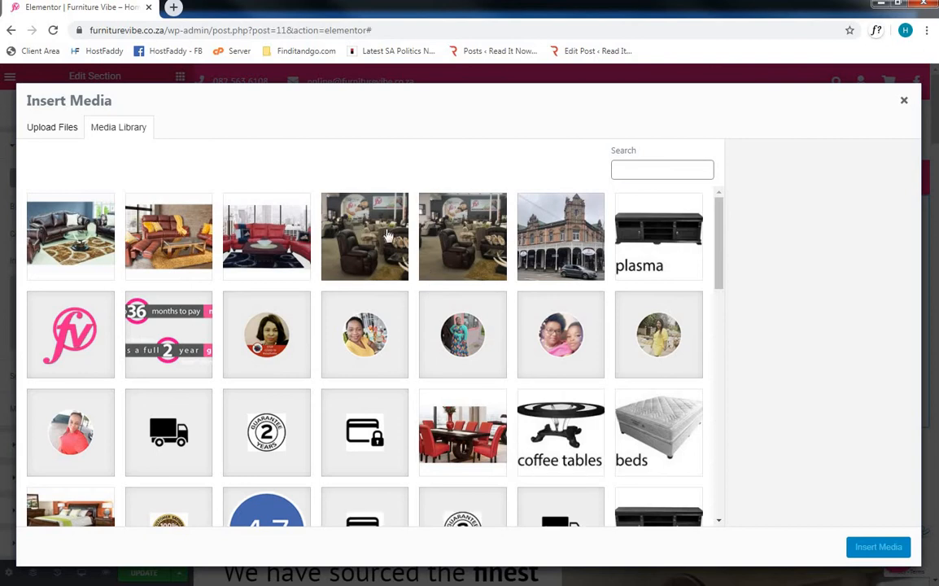
left_click(64, 131)
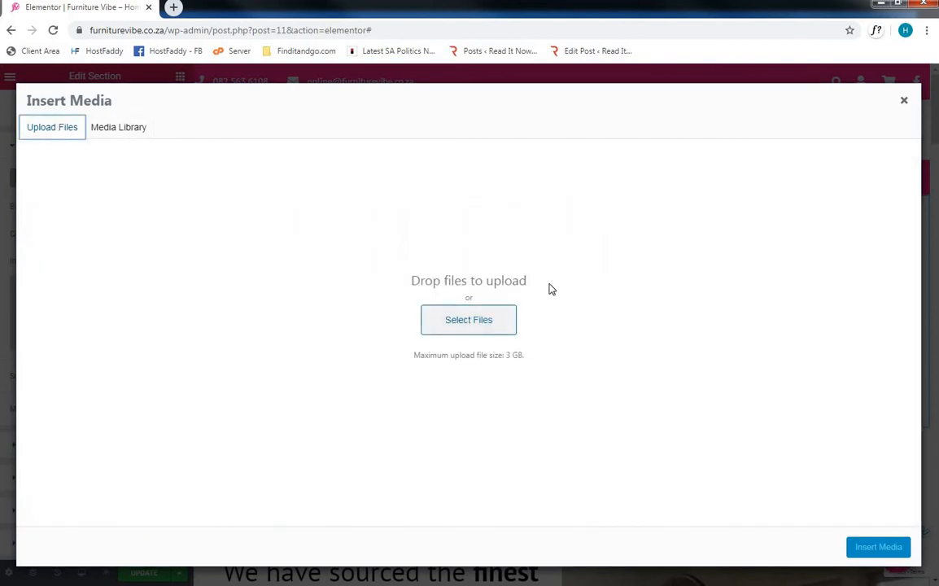
left_click(905, 104)
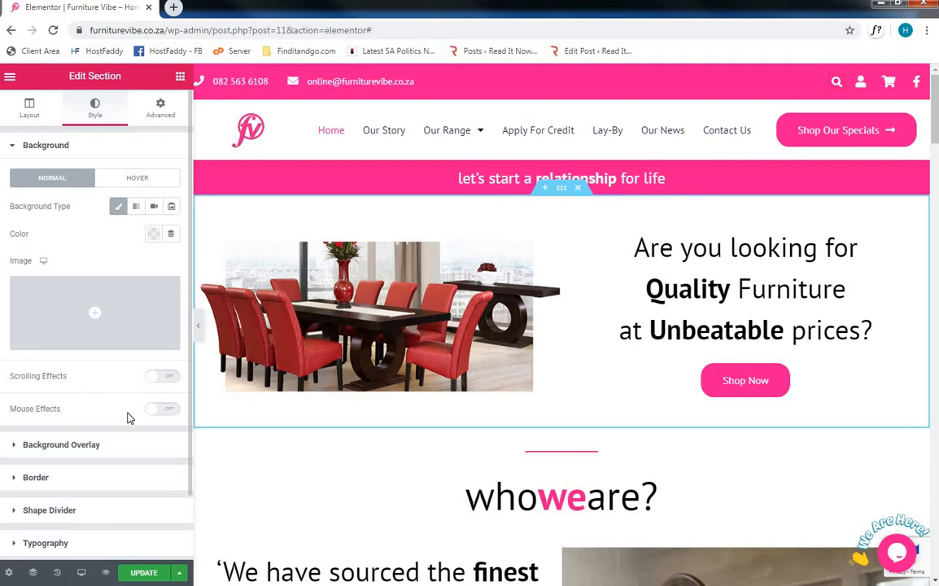
- Give the section a Classic background overlay in red (#E71313) with an opacity of 0.41
scroll(127, 417, "down", 2)
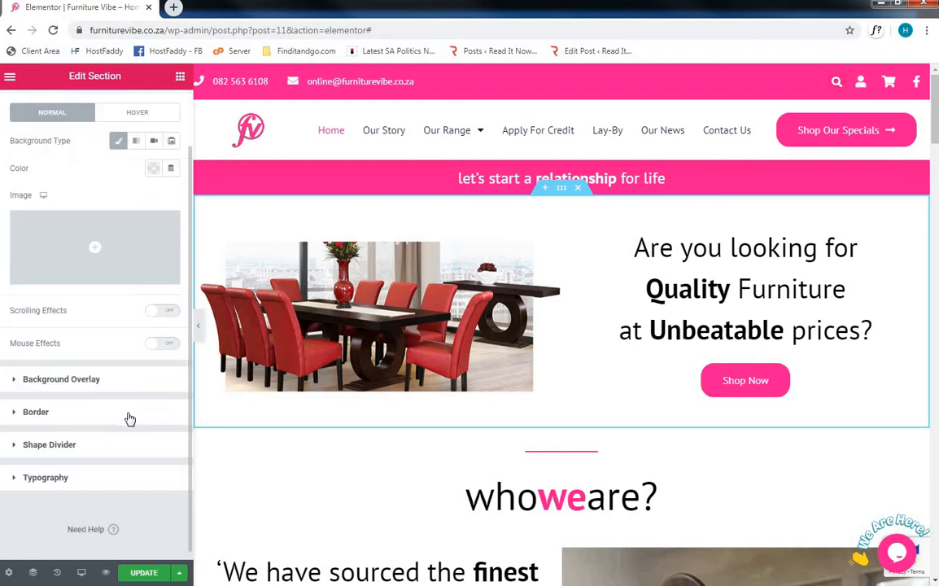
left_click(80, 385)
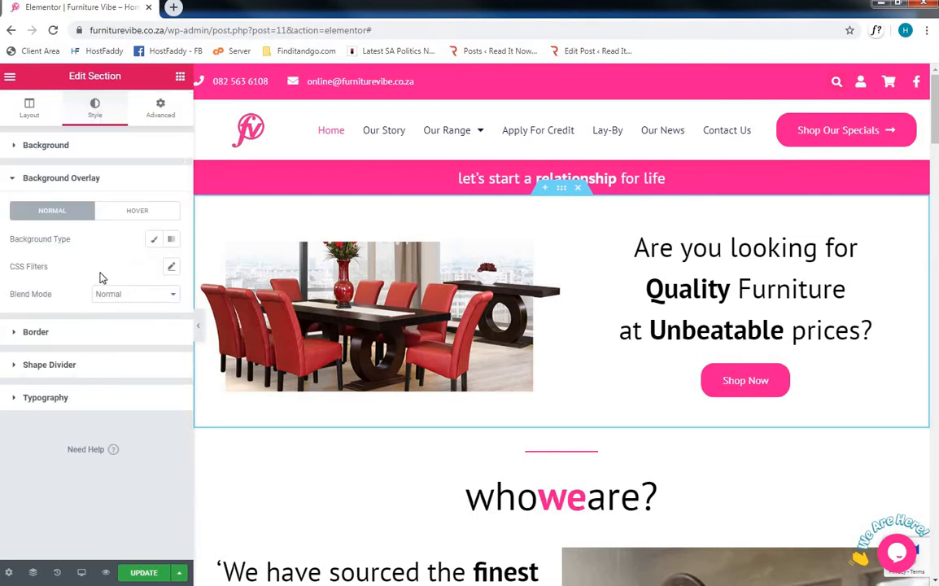
left_click(155, 241)
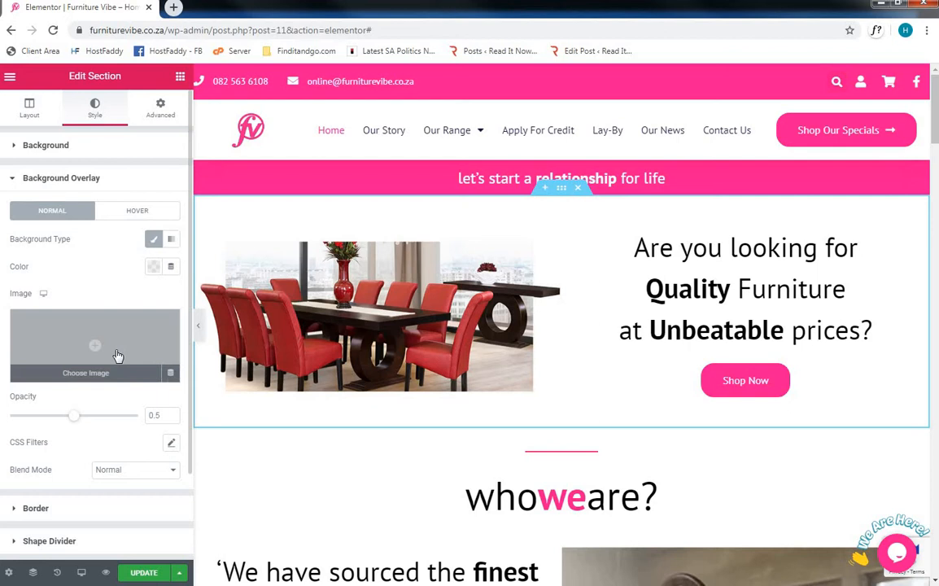
left_click(153, 267)
left_click(224, 328)
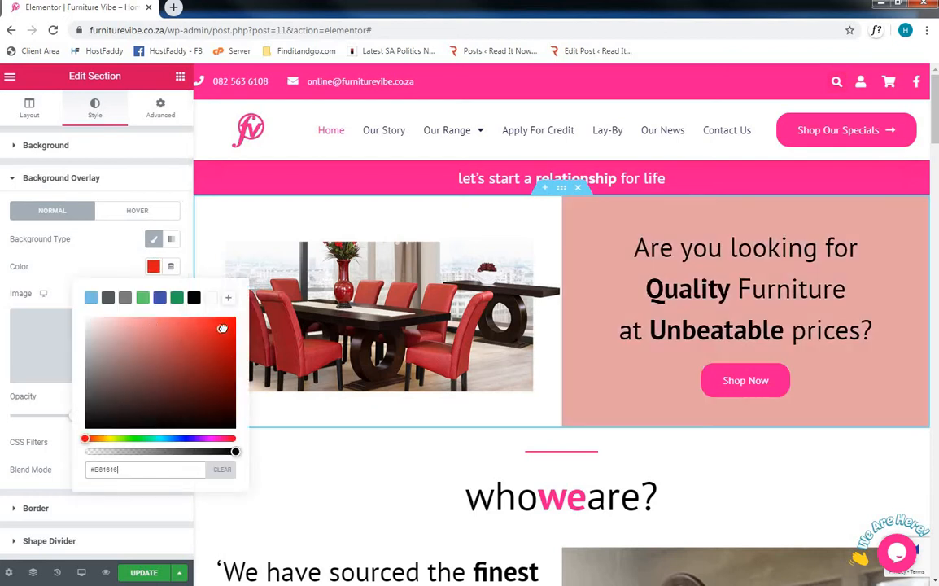
left_click(116, 272)
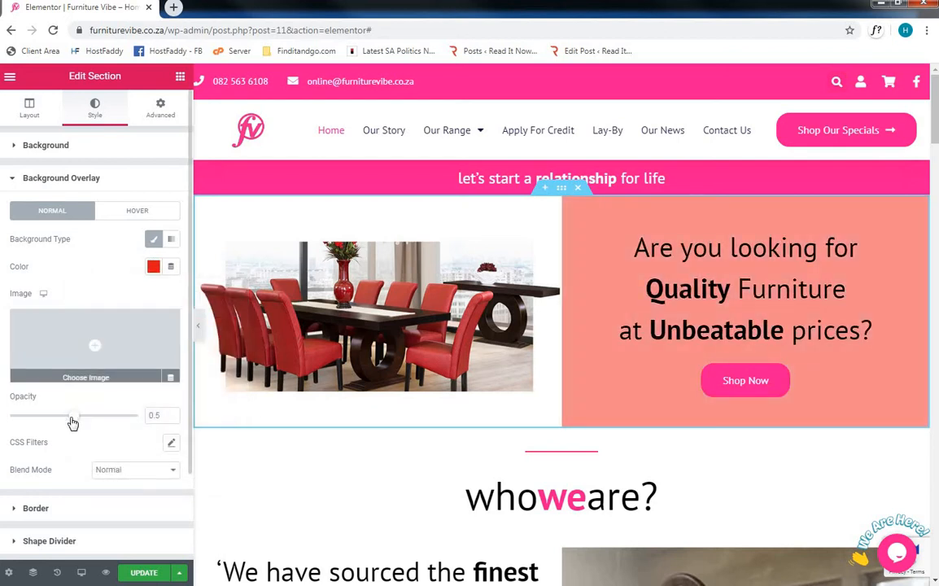
left_click_drag(87, 423, 65, 422)
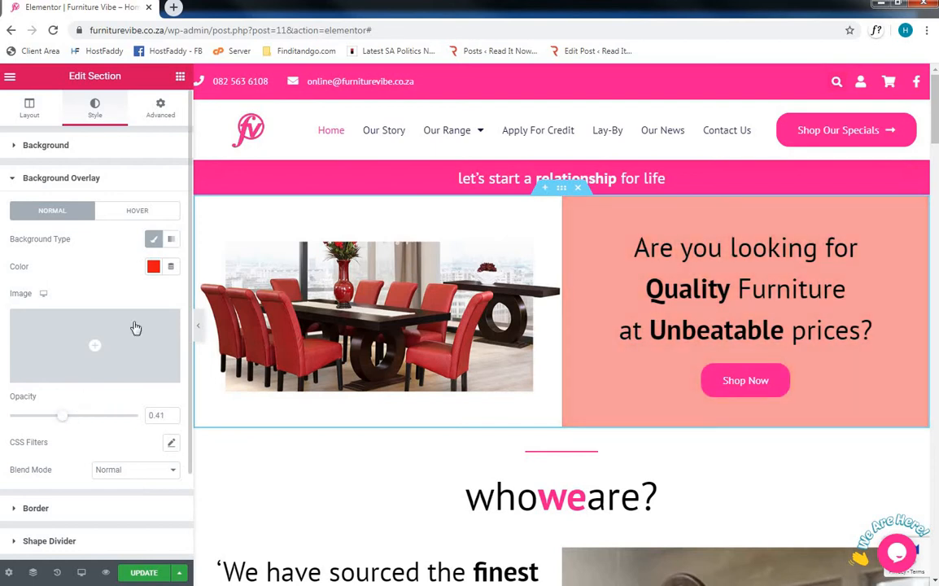
- Clear the colour of the section's background overlay
left_click(153, 266)
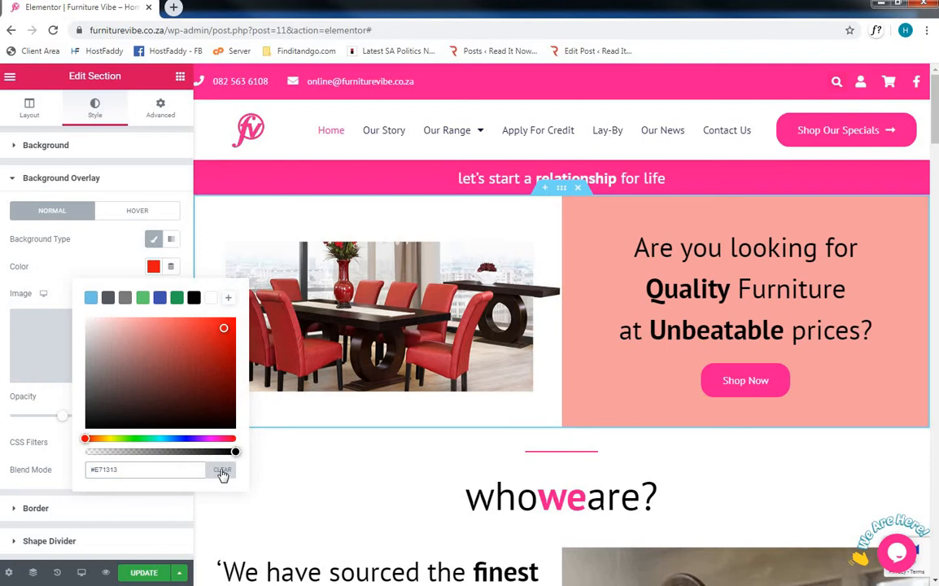
left_click(221, 470)
left_click(87, 276)
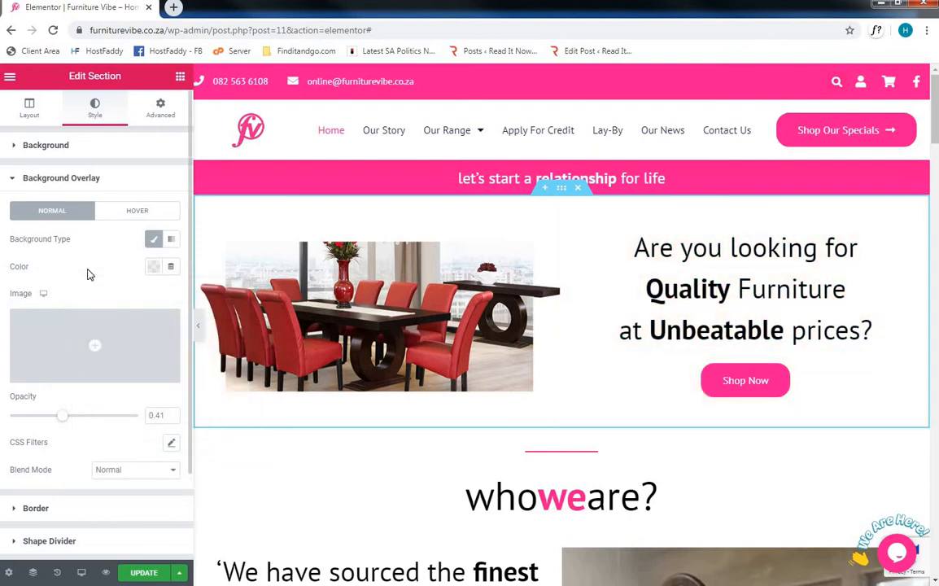
- Add a Solid border to the section and set its top and right widths to 10
scroll(89, 279, "down", 1)
scroll(90, 279, "down", 1)
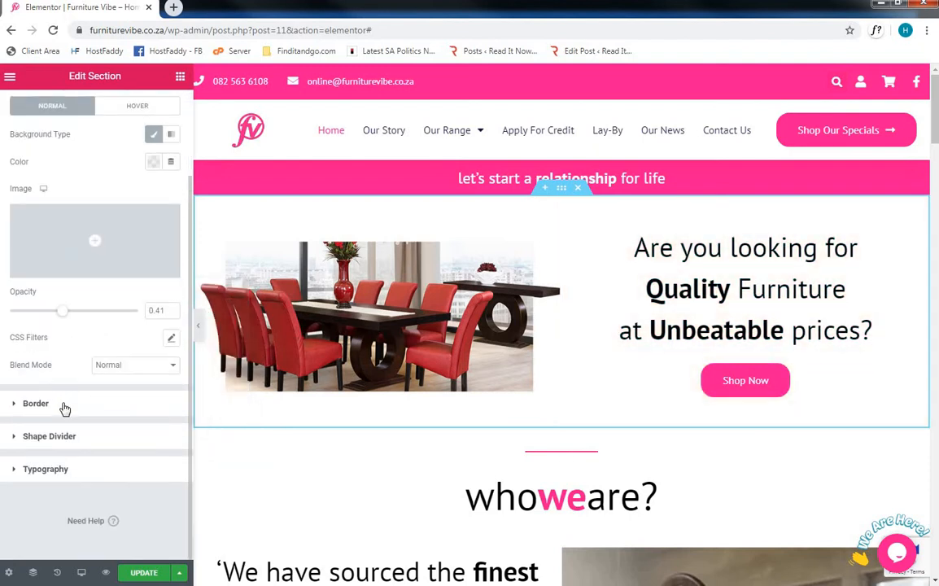
left_click(64, 407)
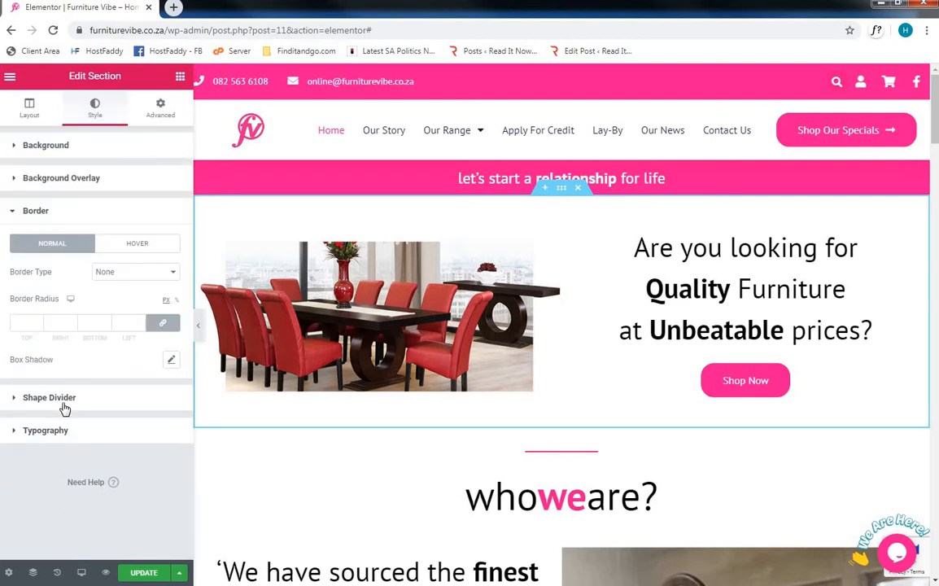
left_click(112, 280)
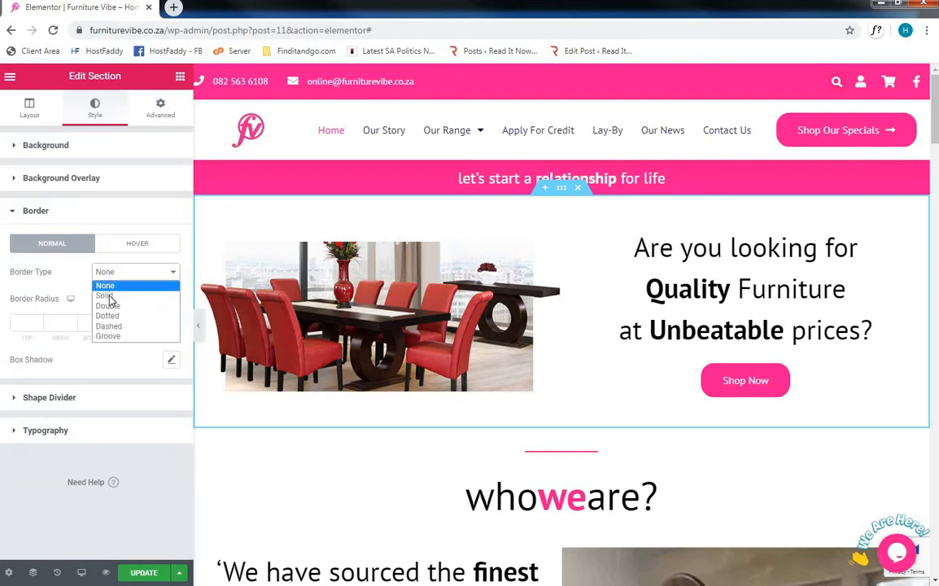
left_click(110, 293)
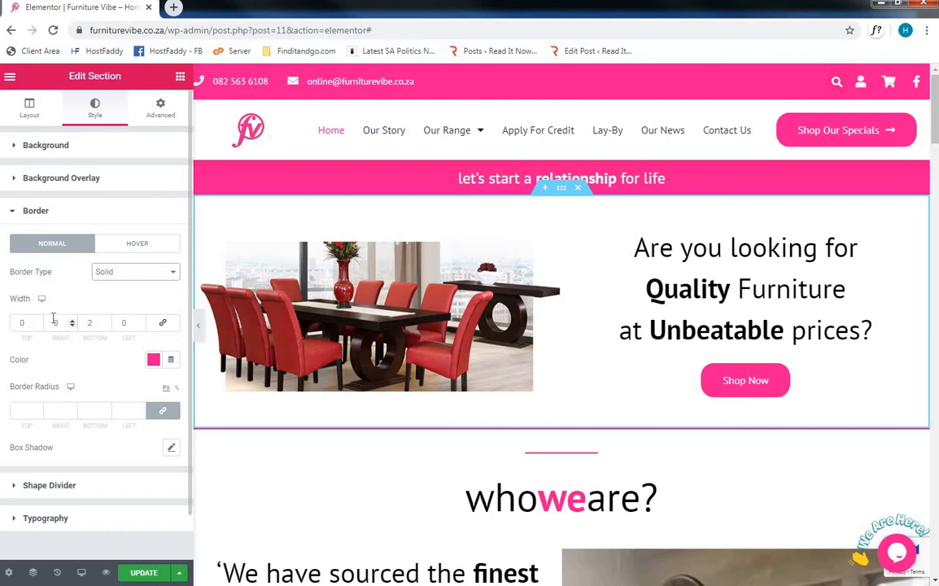
left_click(24, 324)
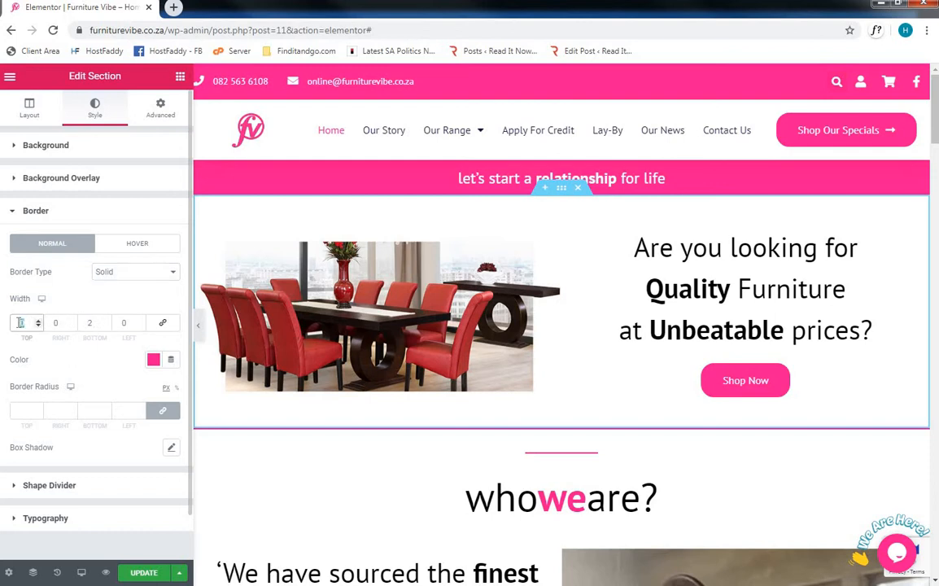
type("10")
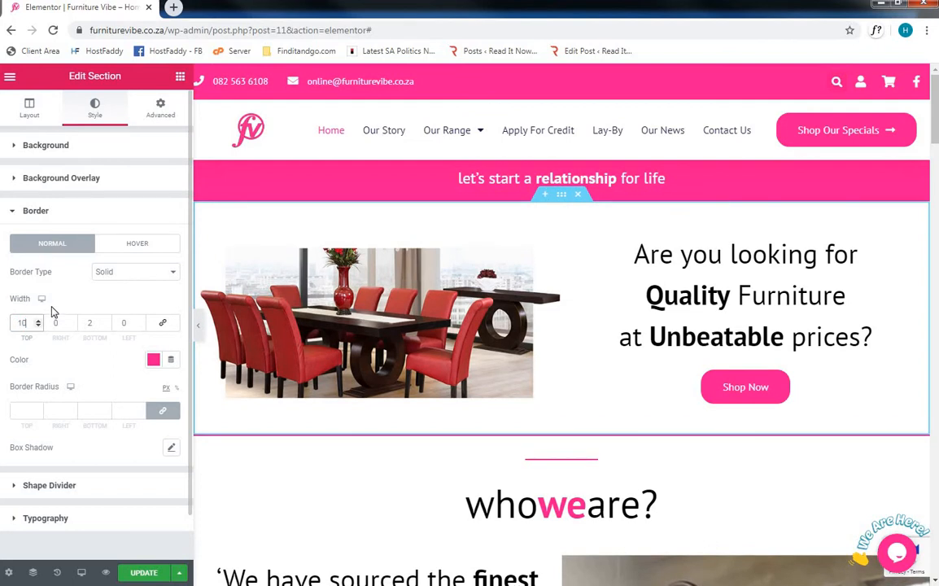
left_click_drag(61, 323, 50, 321)
type("10")
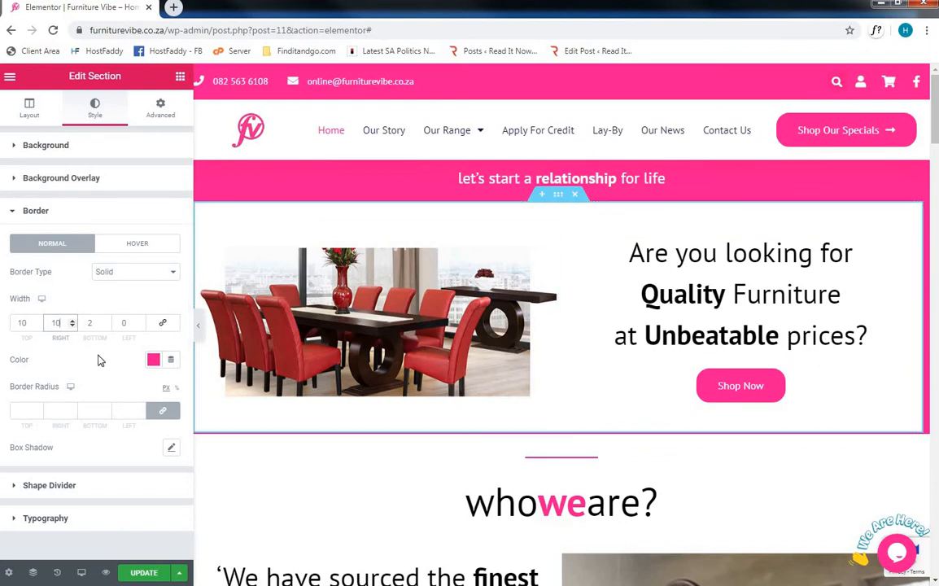
- Set the section's border type back to None
left_click(114, 273)
left_click(80, 294)
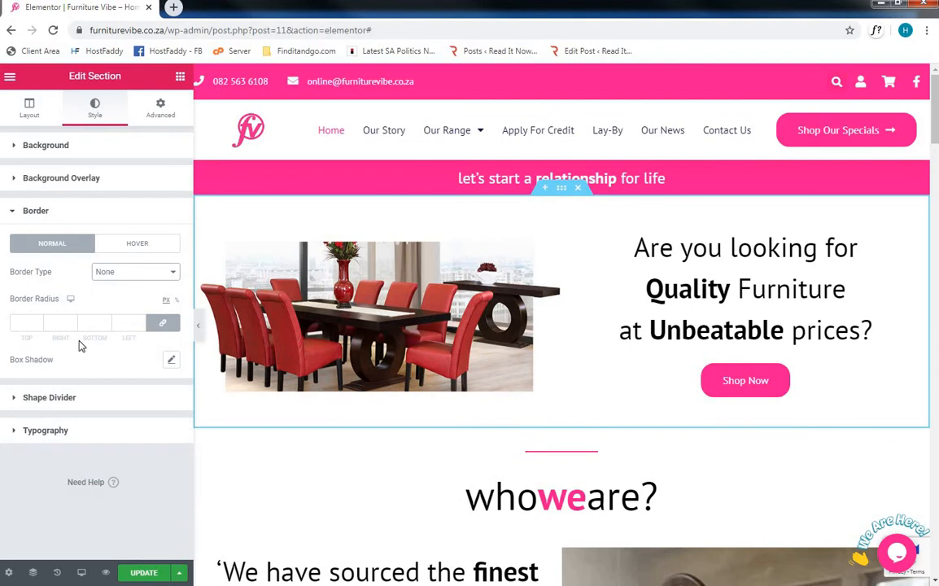
- Add a Mountains shape divider along the top of the section and set its colour to red (#E30A0A)
left_click(65, 401)
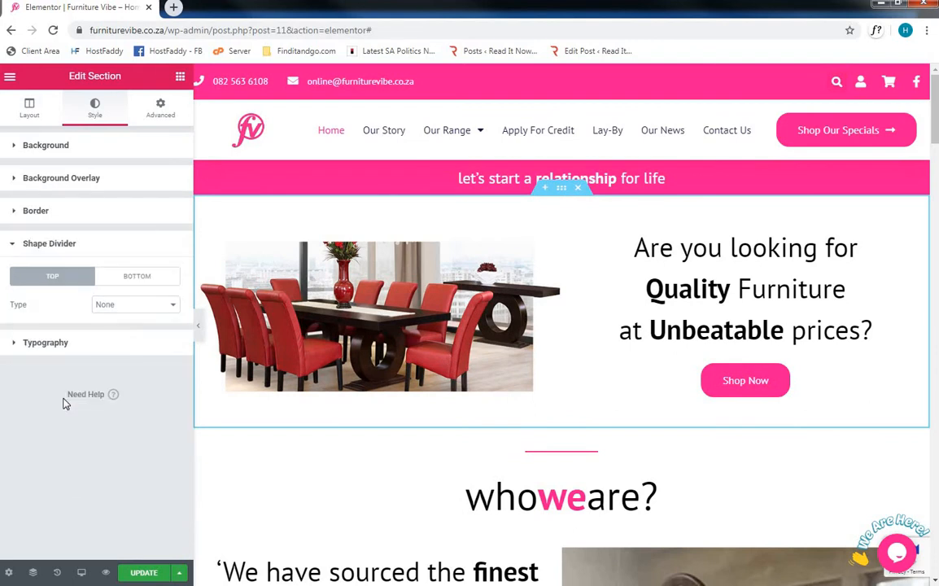
left_click(108, 306)
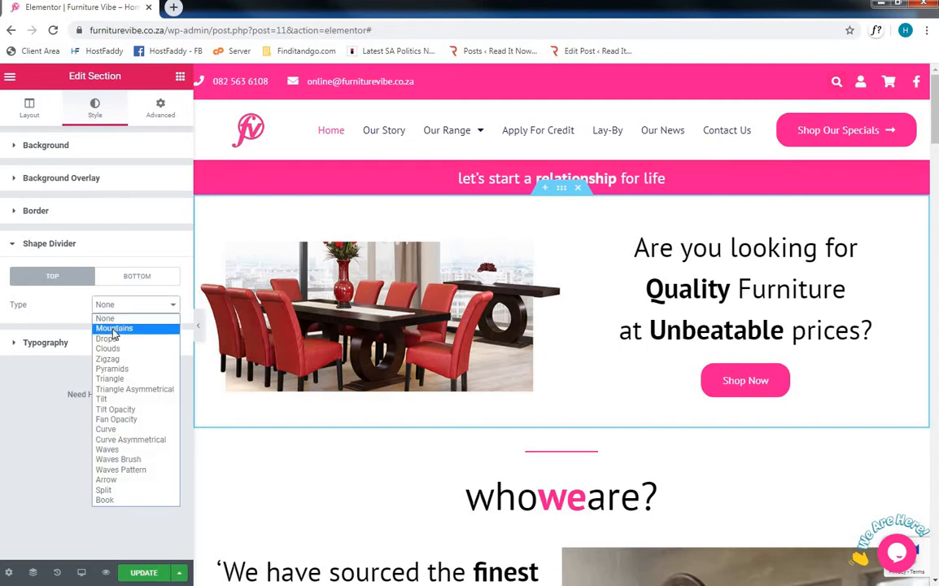
left_click(114, 329)
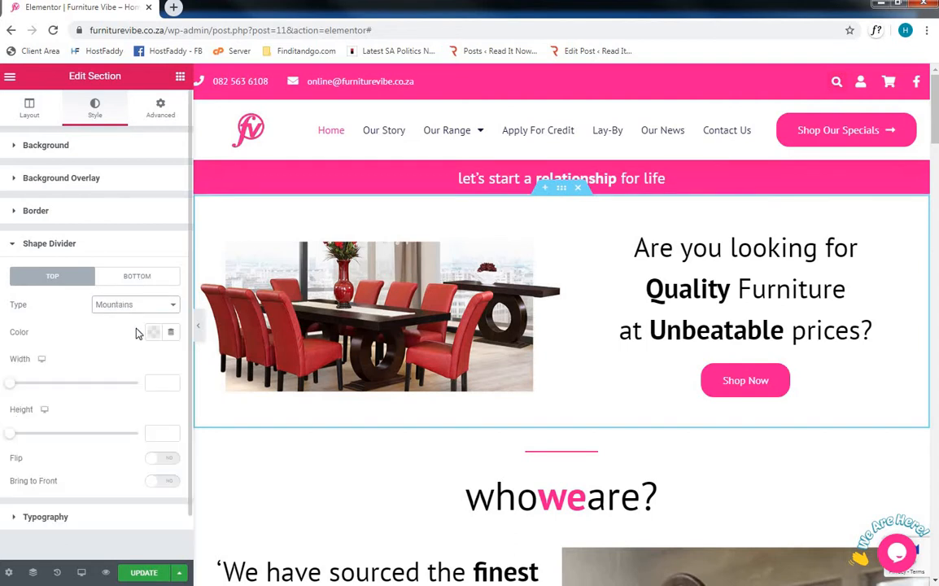
left_click(152, 331)
left_click(210, 400)
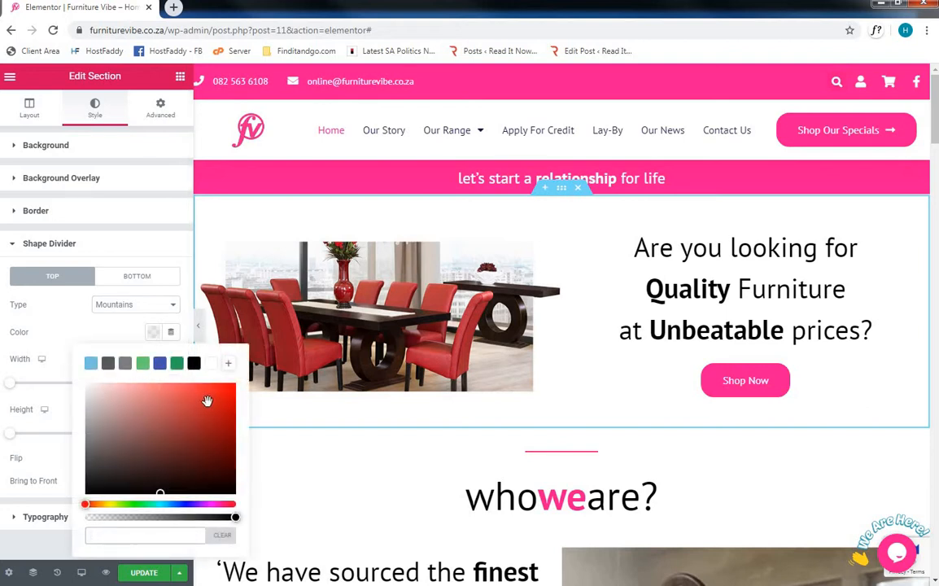
- Remove the section's top shape divider by setting its type to None
left_click(71, 317)
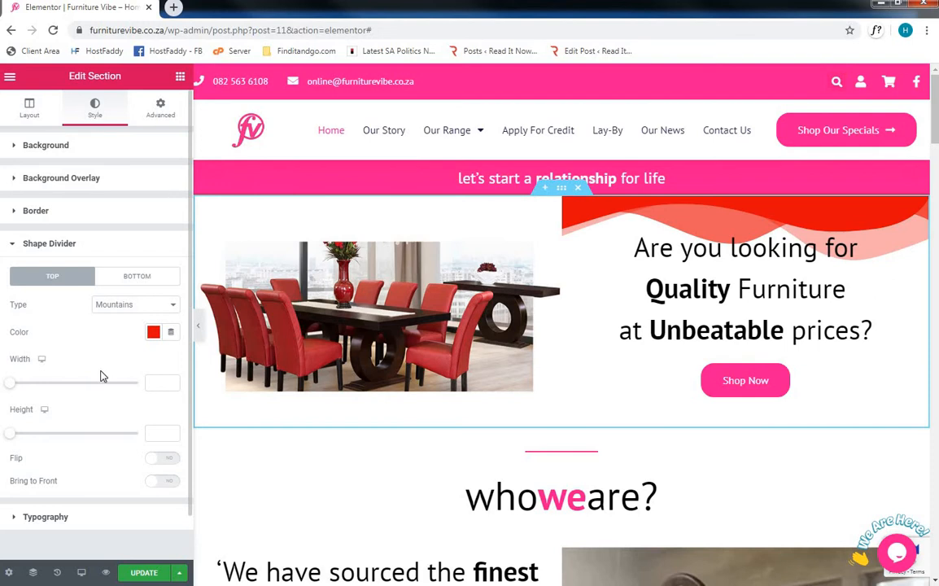
left_click(127, 315)
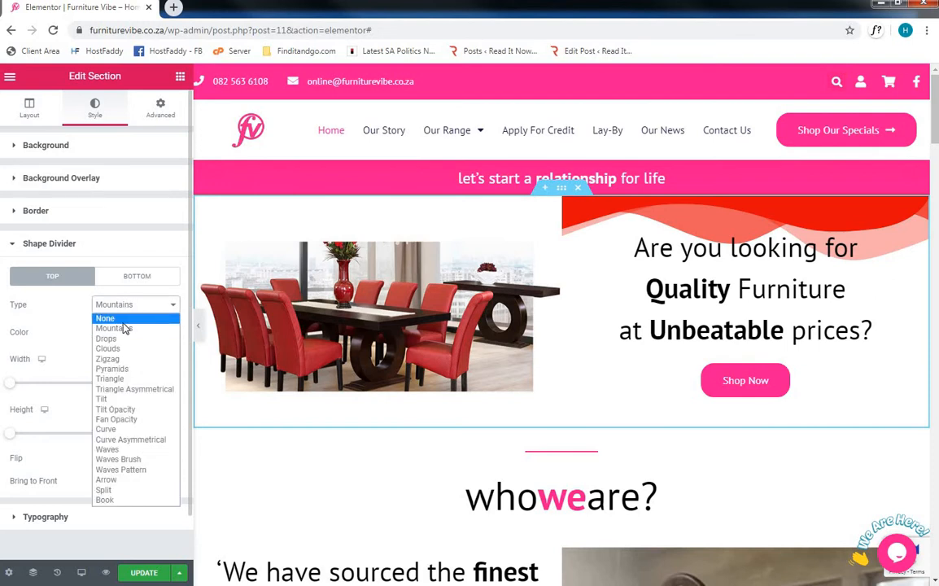
left_click(125, 321)
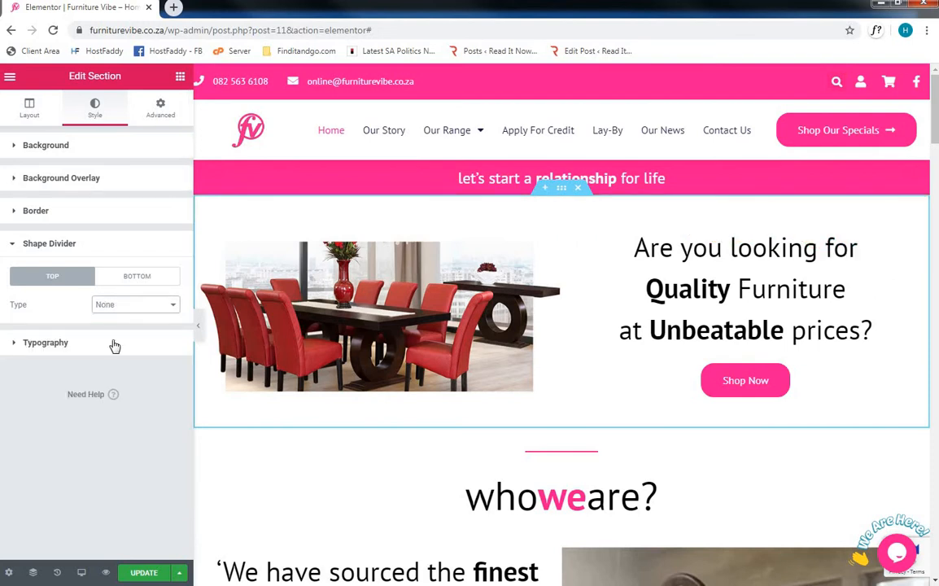
- Examine the section's Typography, Advanced, Motion Effects, Responsive, Attributes and Custom CSS settings, dismissing the Windows colour scheme prompt
left_click(115, 345)
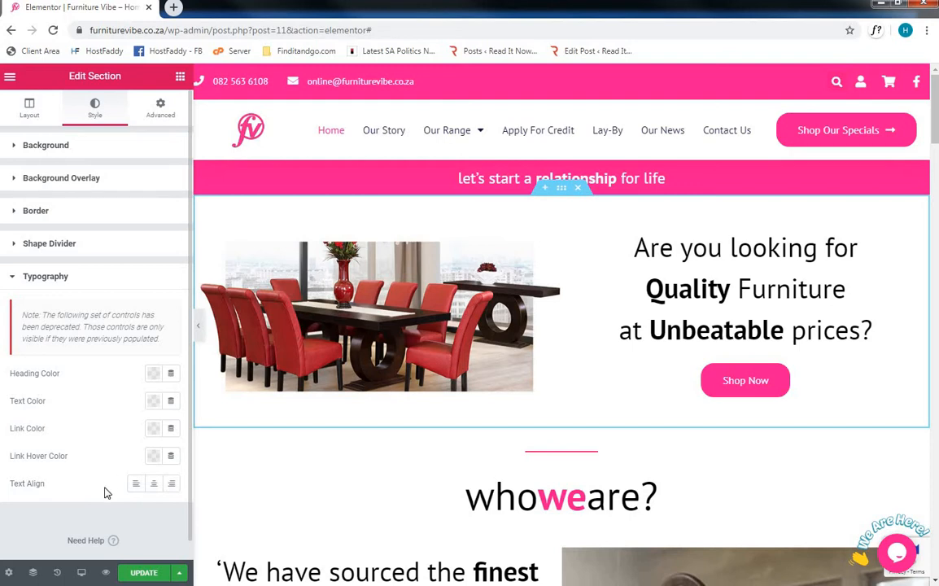
left_click(73, 281)
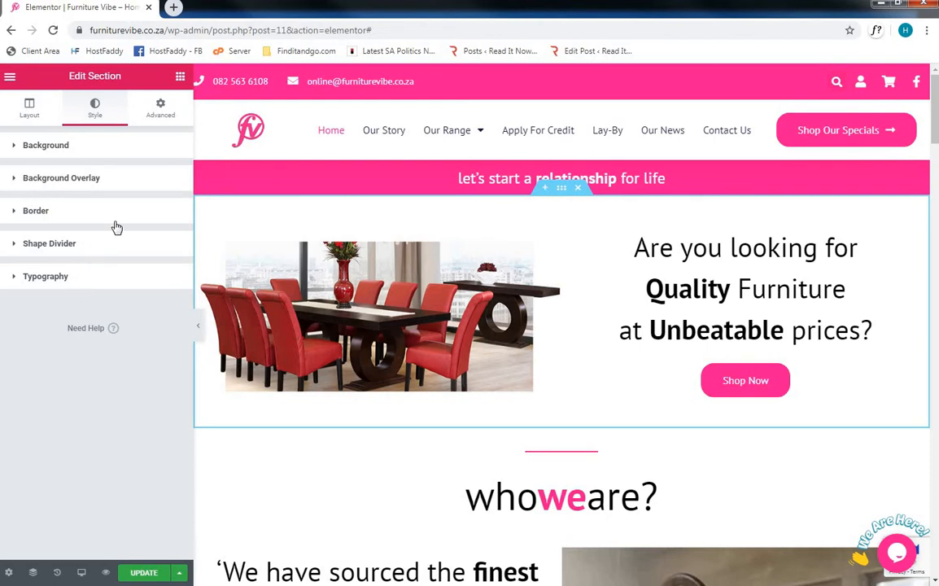
left_click(165, 119)
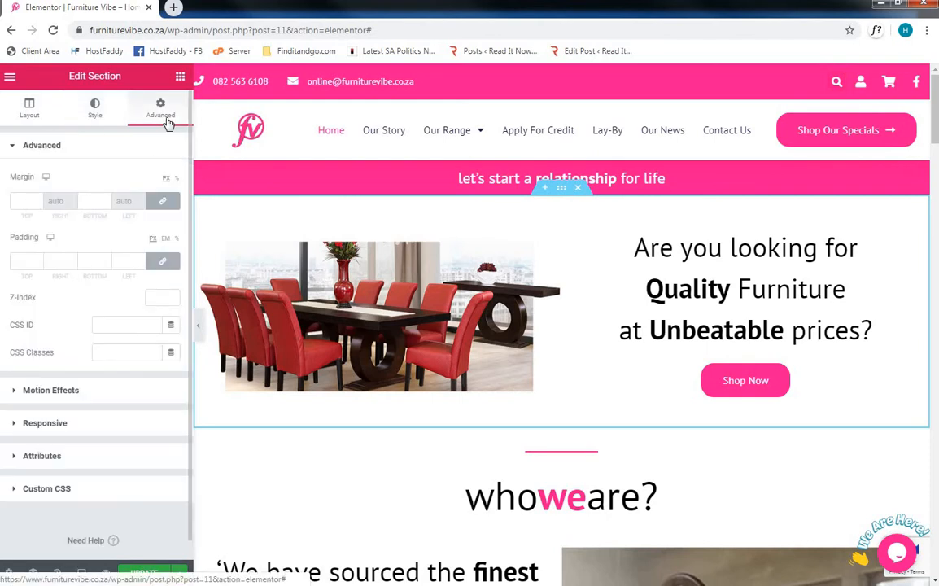
left_click(96, 392)
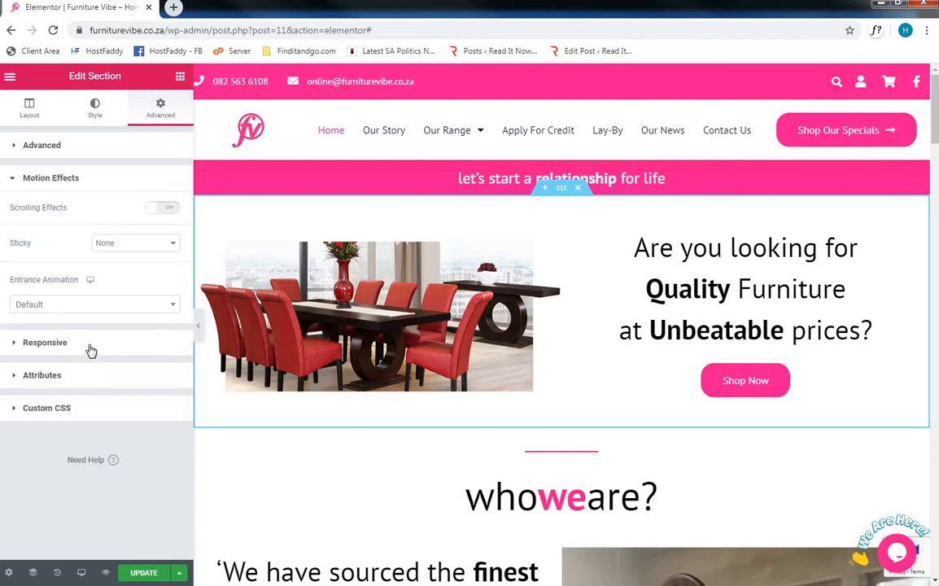
left_click(91, 350)
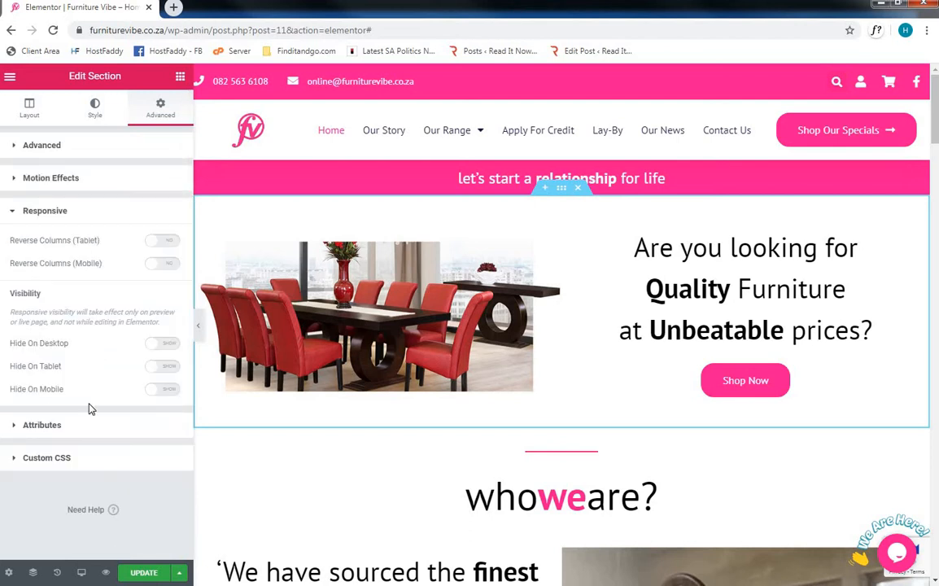
left_click(89, 429)
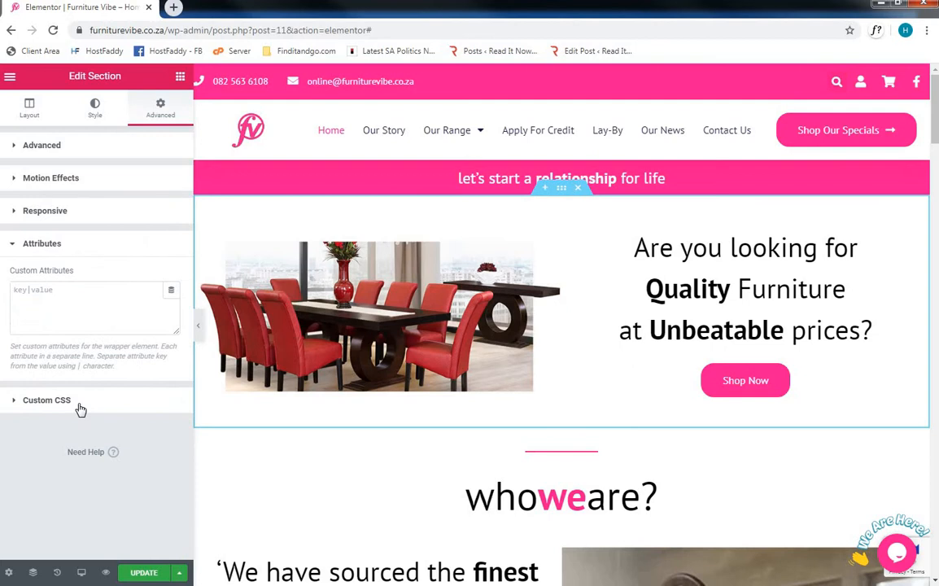
left_click(48, 400)
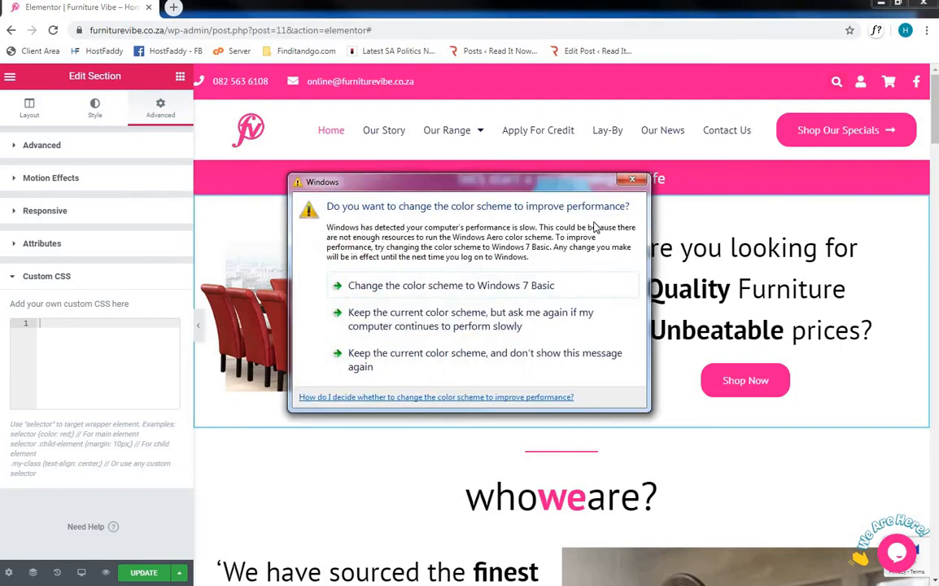
left_click(634, 177)
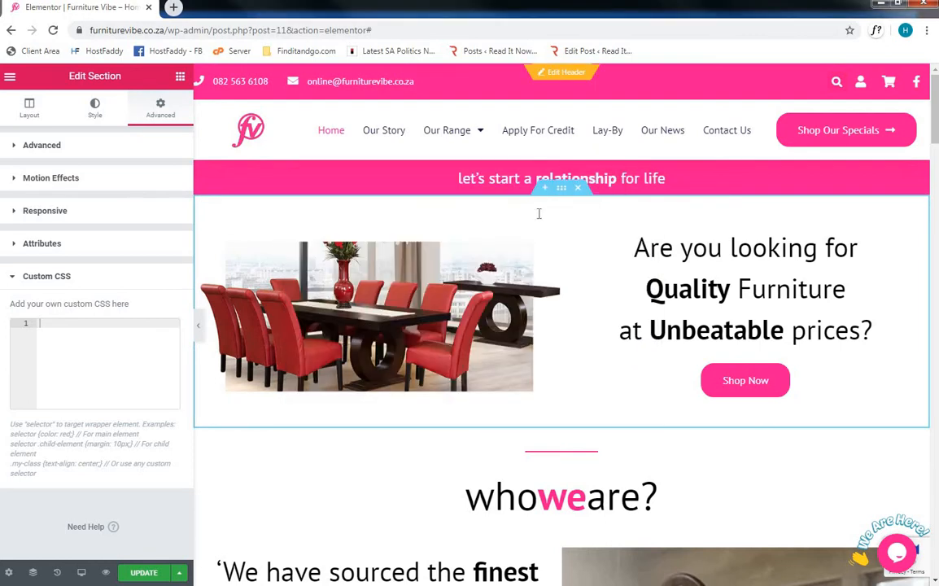
- Open the layout settings of the column that holds the dining table image
left_click(476, 214)
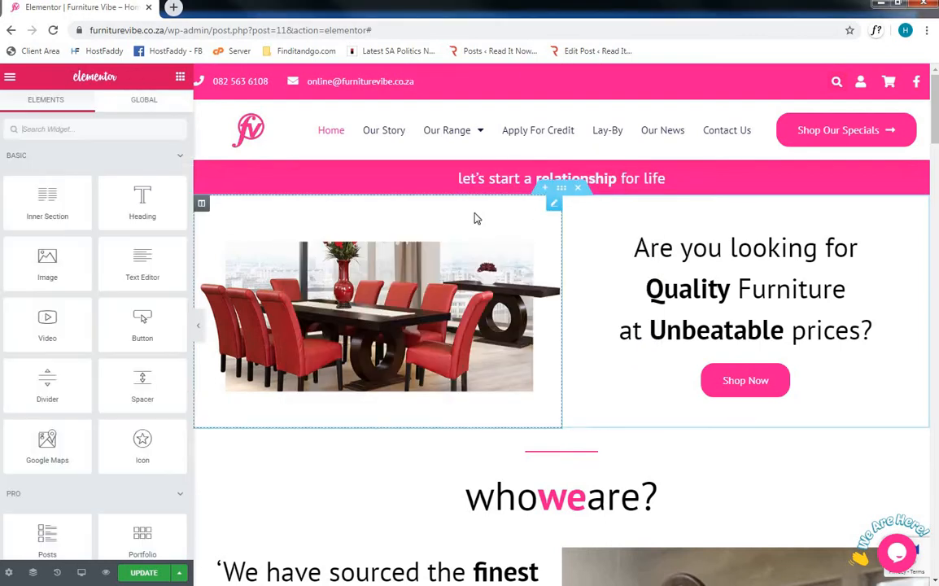
left_click(224, 210)
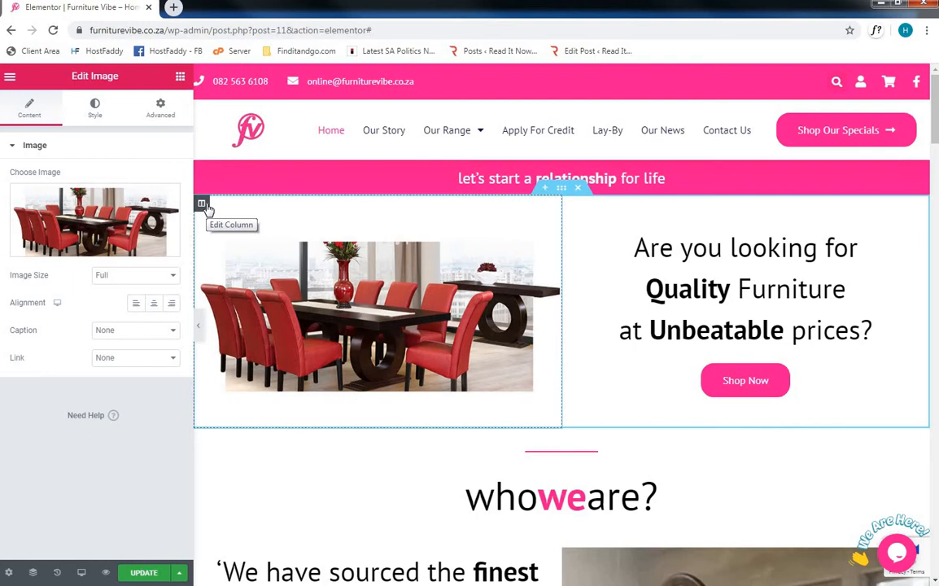
left_click(207, 208)
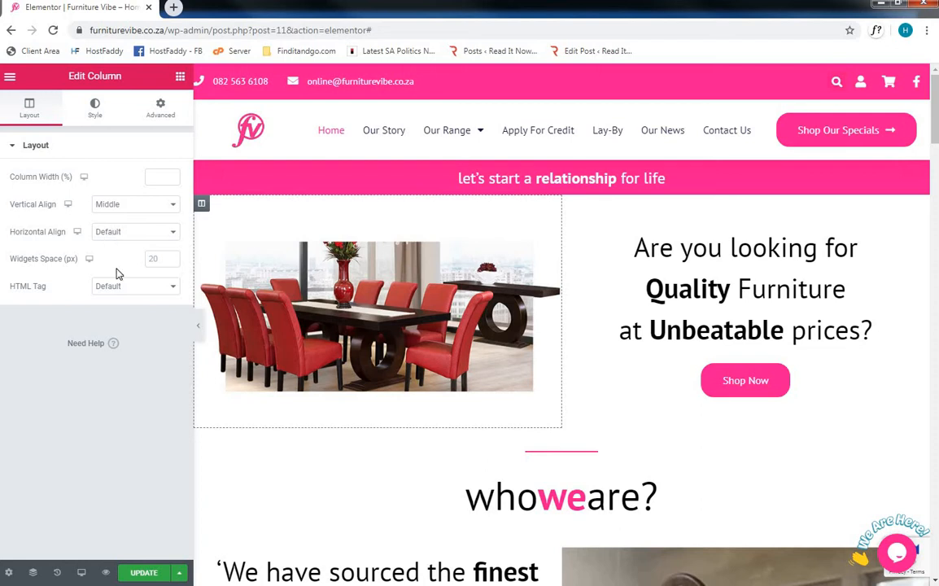
- Set the column's background type to Classic, try a red background colour and clear it again
left_click(91, 114)
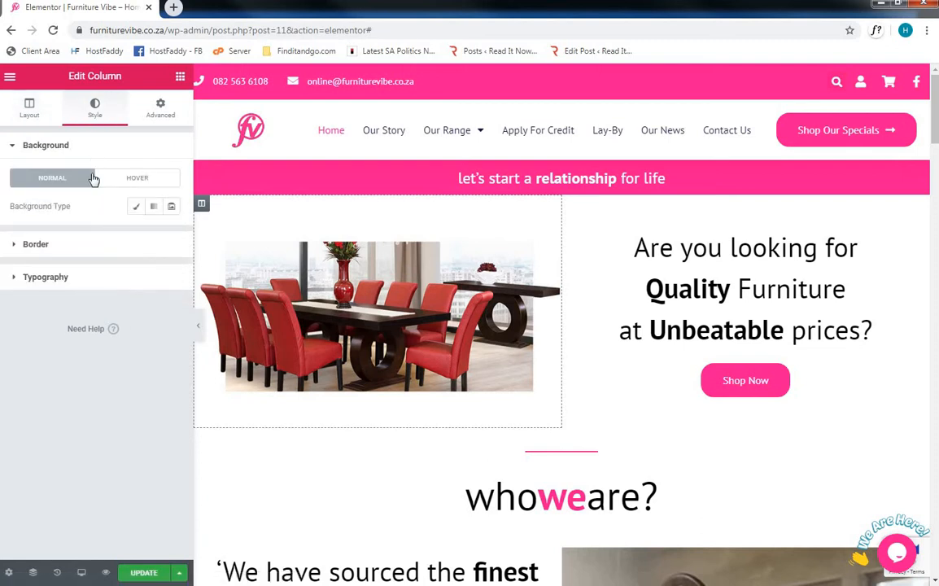
left_click(138, 207)
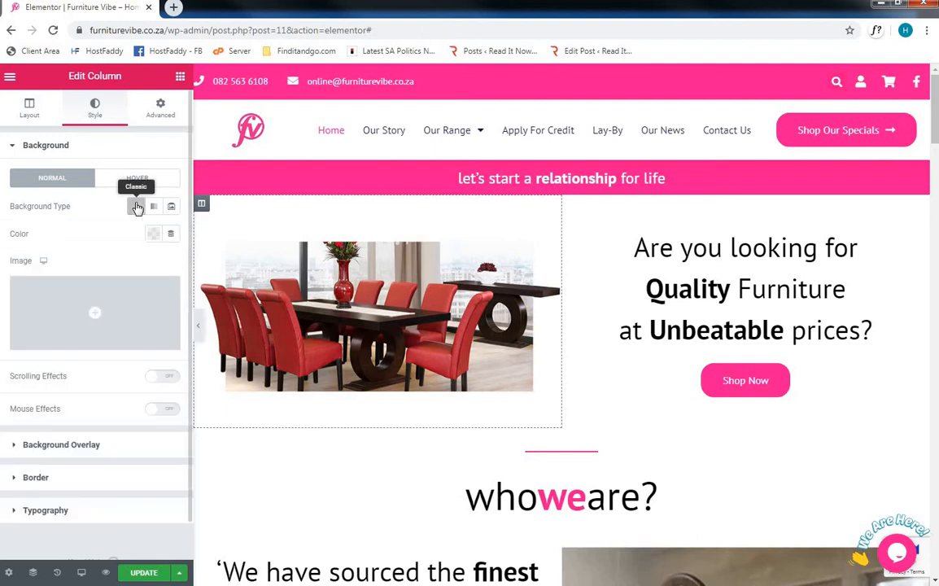
left_click(152, 235)
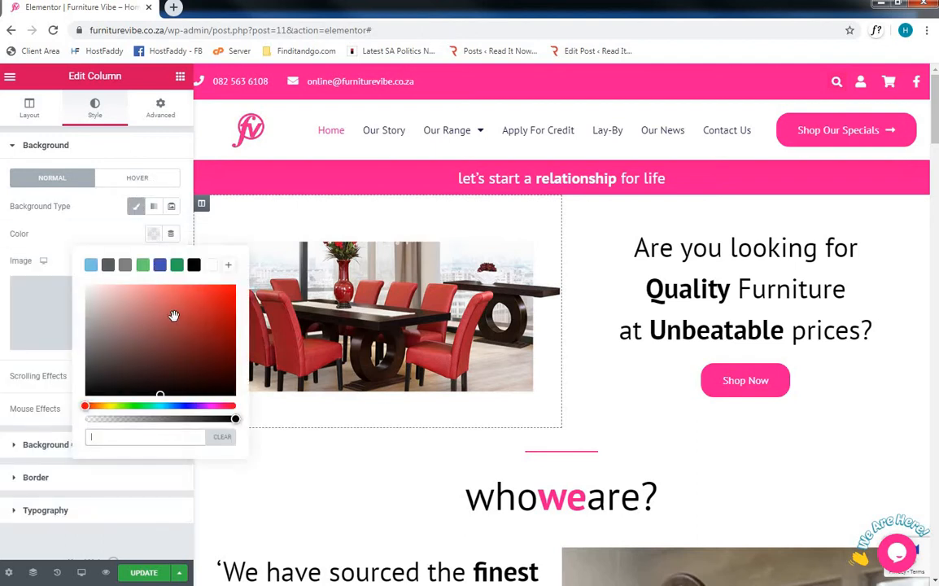
left_click_drag(173, 314, 228, 302)
left_click(232, 439)
- Add a Solid border to the image column with a width of 6 on all four sides
left_click(90, 207)
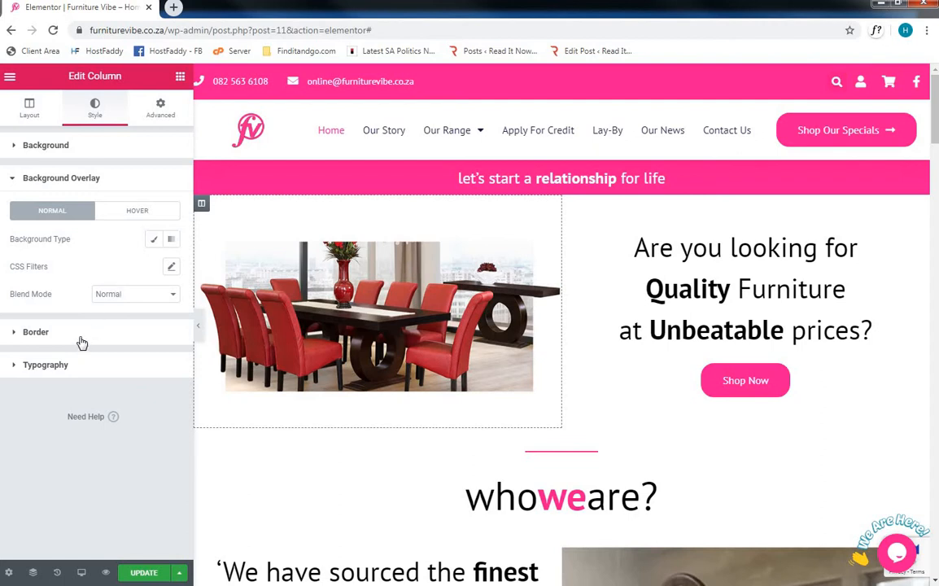
left_click(81, 332)
left_click(117, 272)
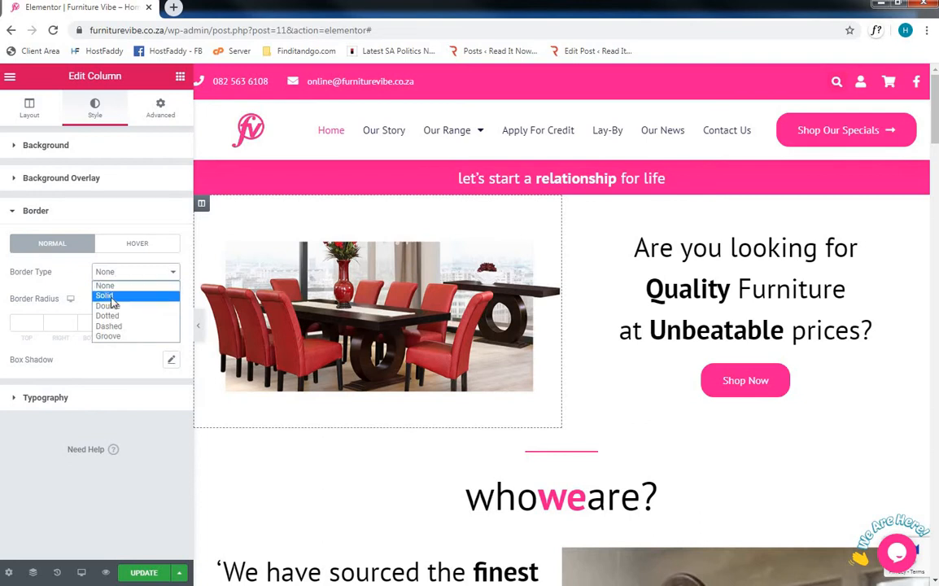
left_click(112, 298)
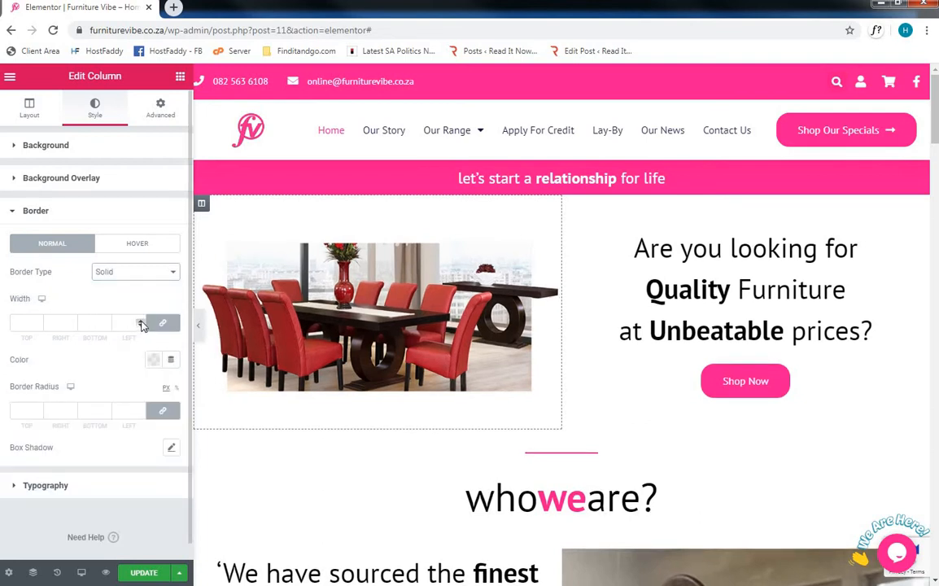
left_click(141, 322)
left_click(142, 322)
left_click(141, 321)
left_click(142, 321)
left_click(142, 321)
left_click(141, 322)
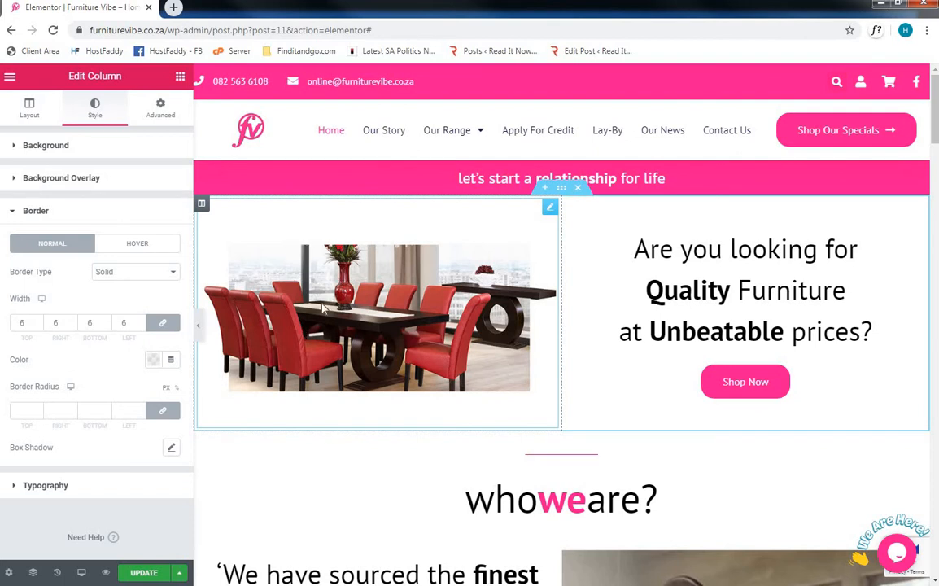
- Set the column's border type back to None and view its Typography and Advanced settings
left_click(112, 272)
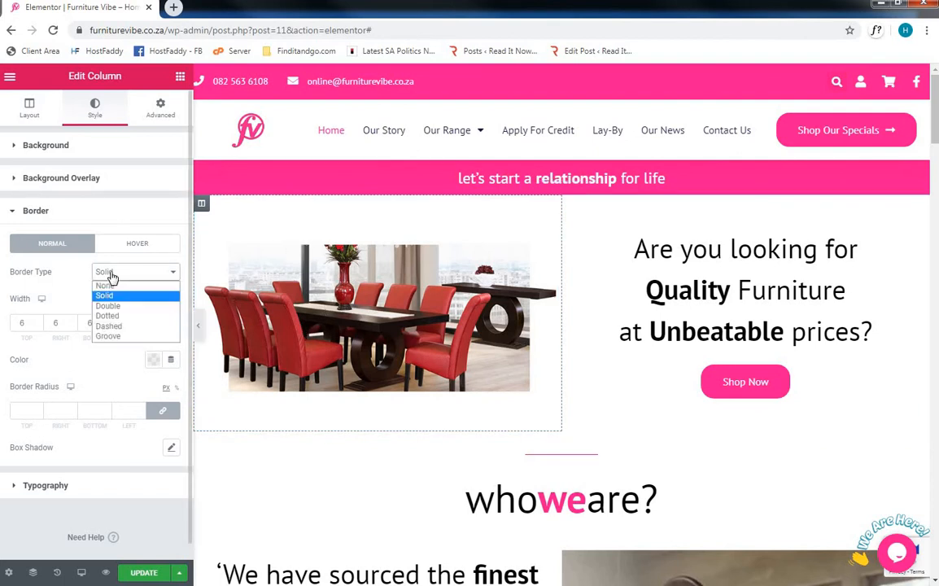
left_click(110, 286)
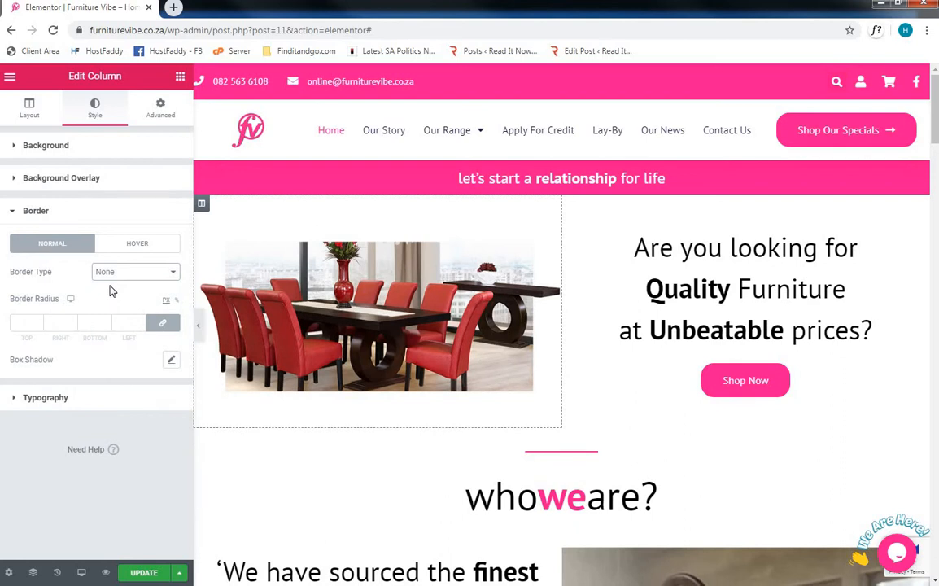
left_click(92, 399)
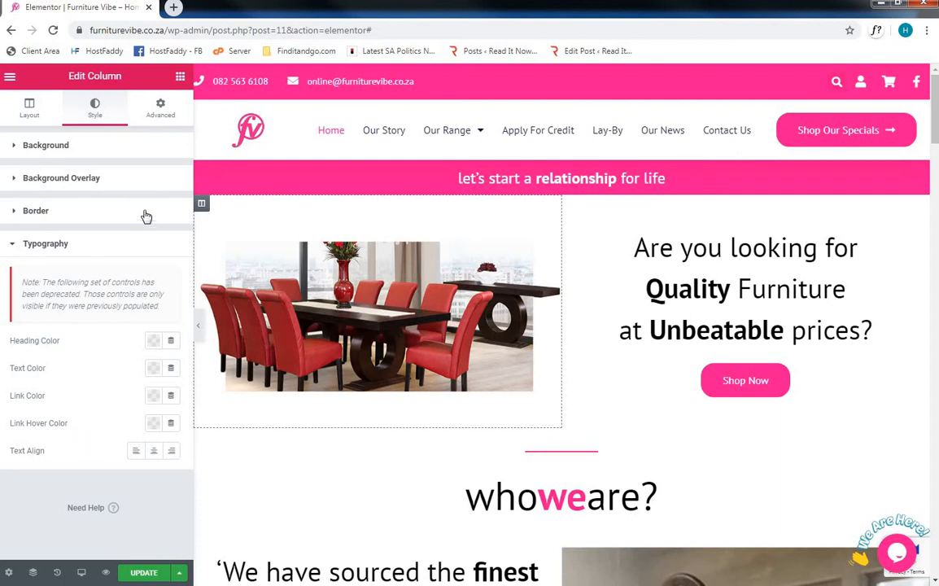
left_click(160, 118)
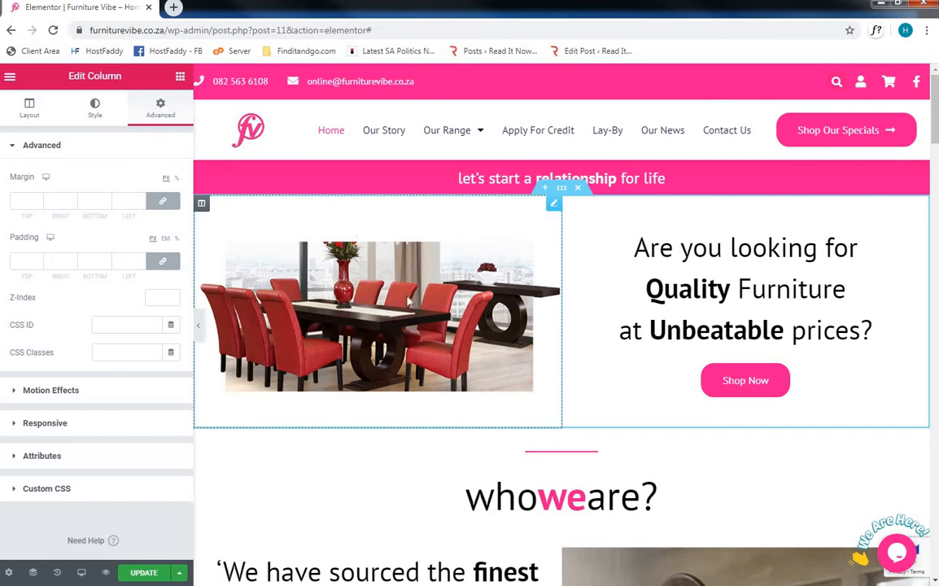
- Replace the dining table image with Diplomat-red-copy-scaled.jpg, the red lounge suite, from the media library
left_click(554, 205)
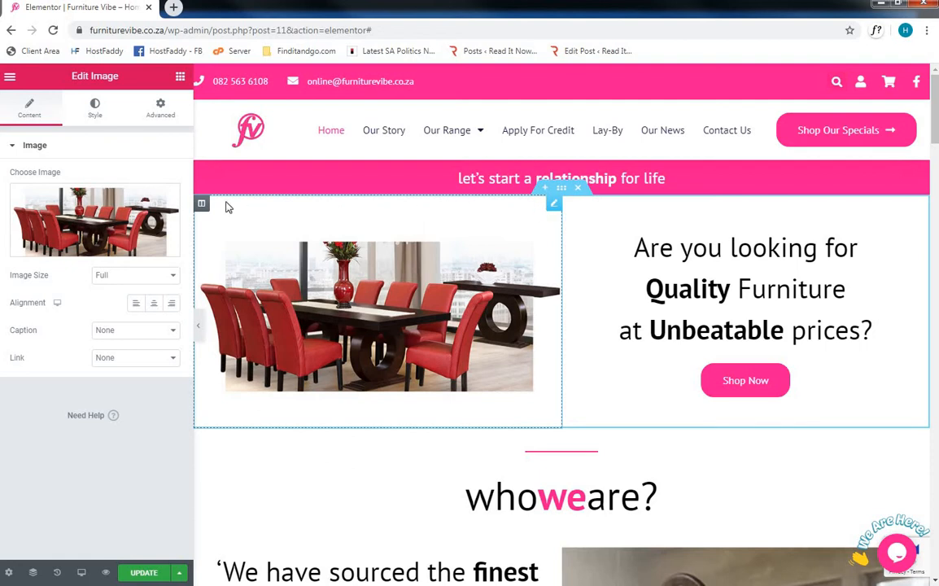
mouse_move(98, 205)
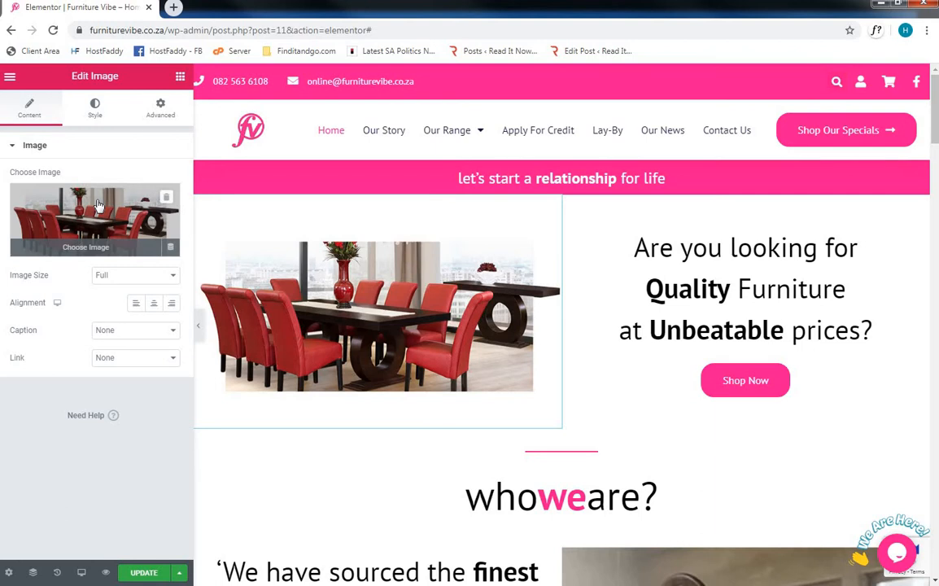
left_click(98, 205)
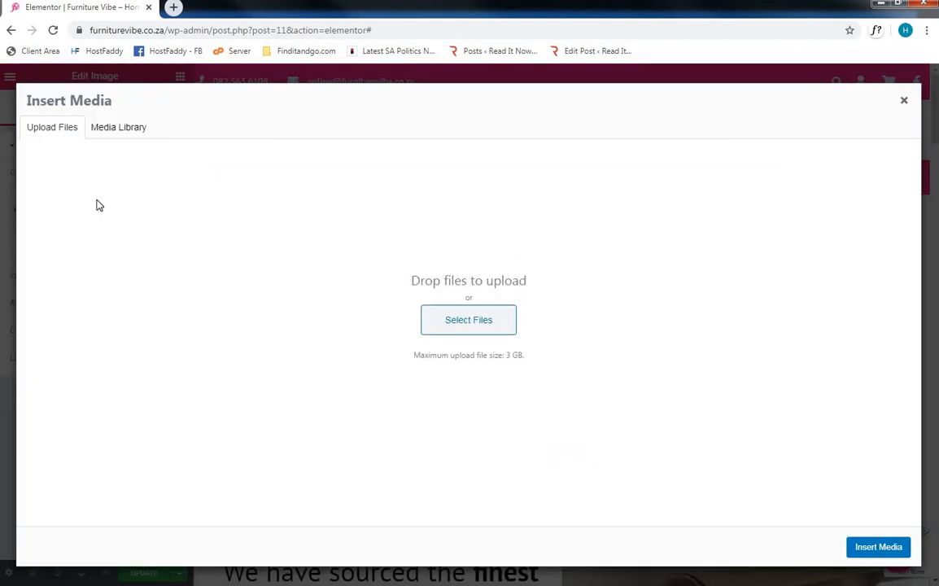
left_click(109, 135)
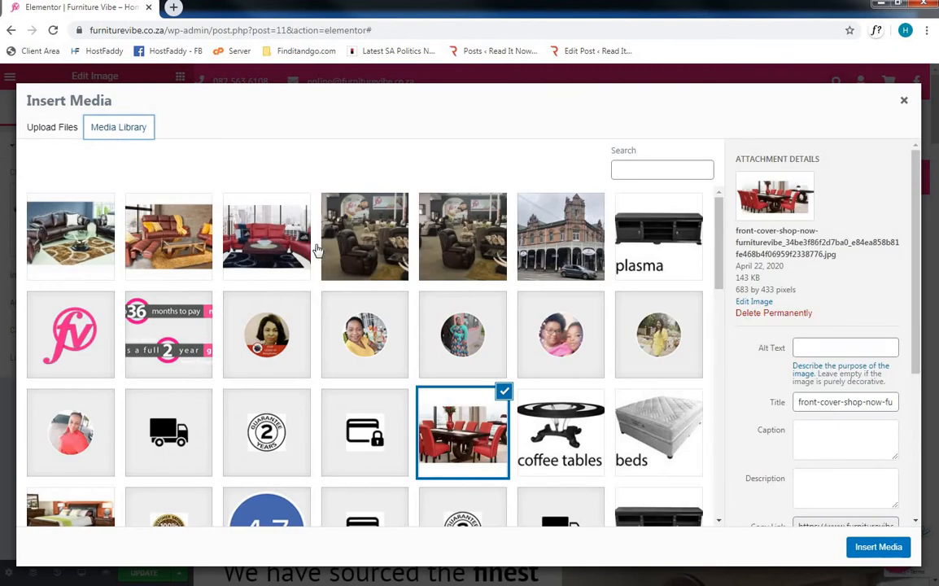
left_click(271, 226)
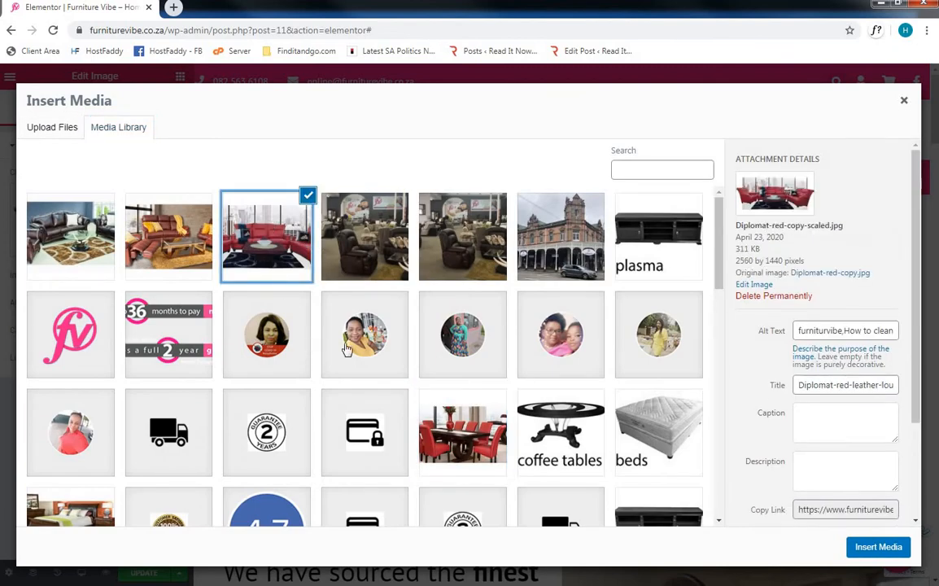
left_click(878, 547)
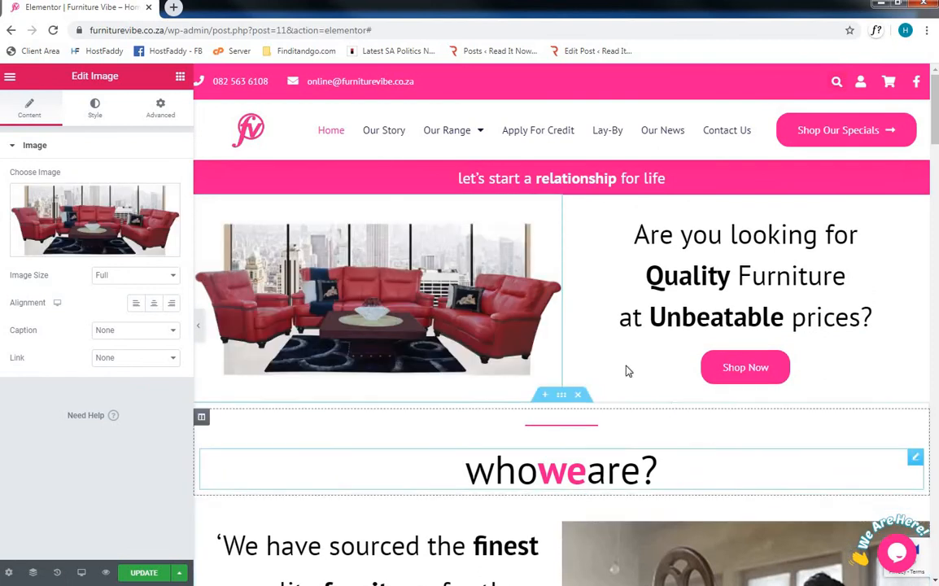
- Switch the image widget back to the front-cover-shop-now dining table picture from the media library
left_click(97, 211)
left_click(456, 427)
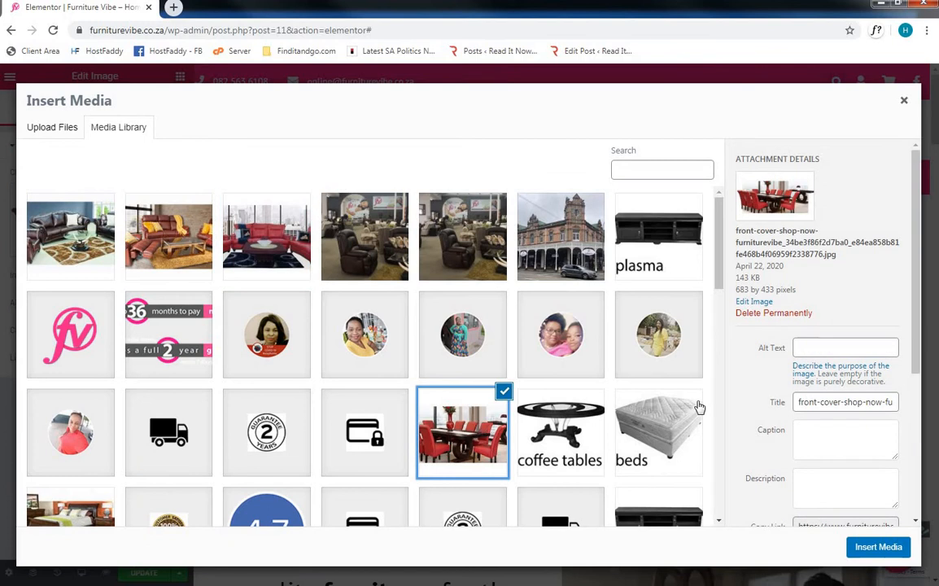
left_click(876, 548)
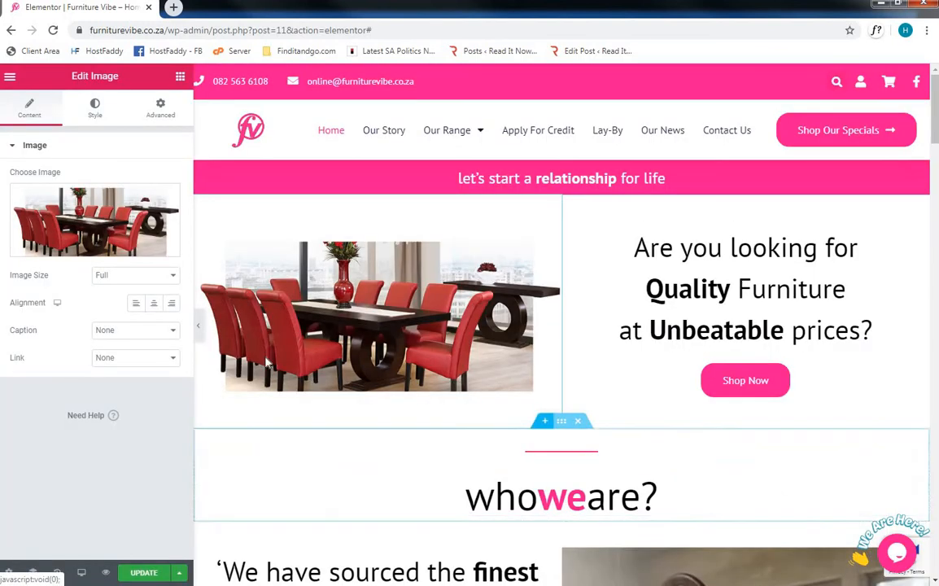
- Set the dining table image's size to Thumbnail - 150 x 150
left_click(128, 277)
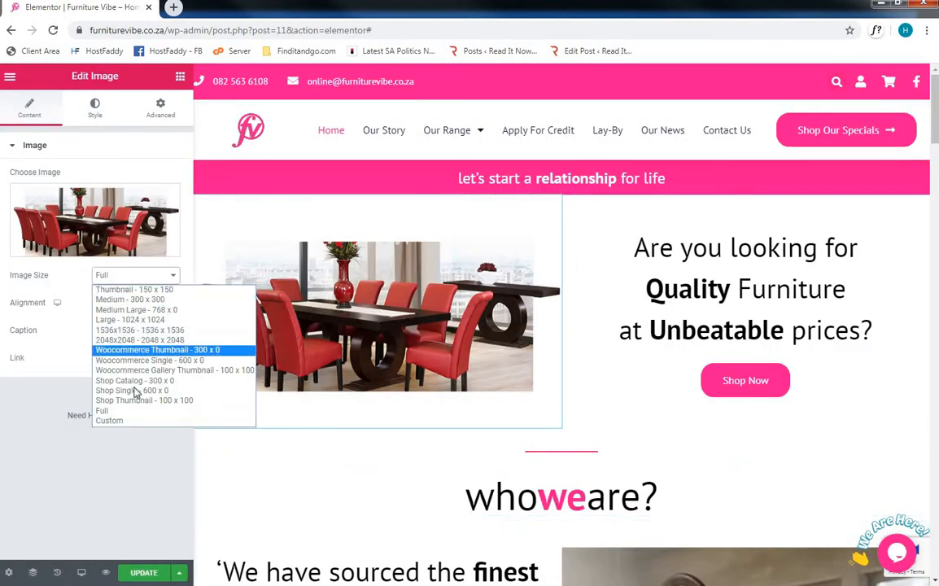
left_click(137, 291)
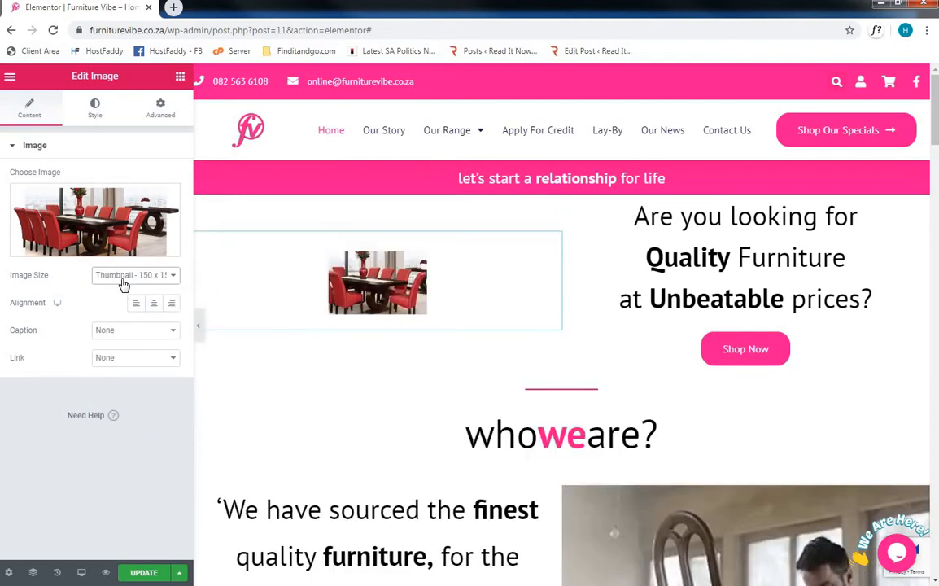
- Set the dining table image's size to Full and view the image's Style and Advanced settings
left_click(122, 277)
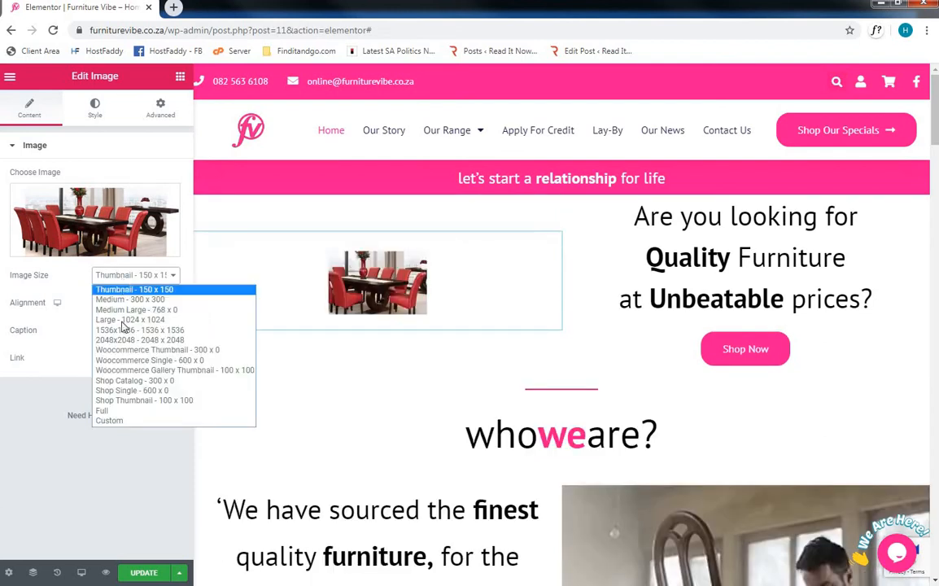
left_click(116, 407)
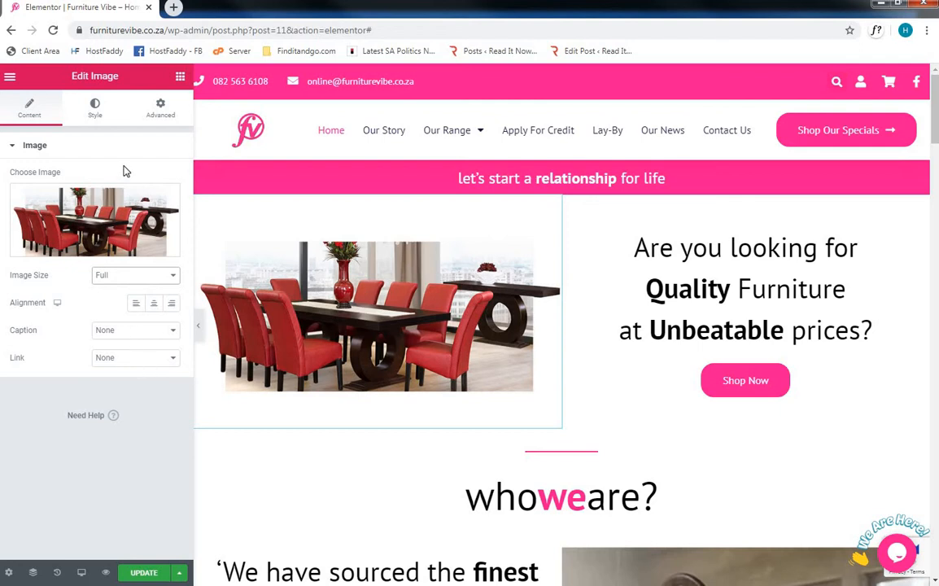
left_click(94, 113)
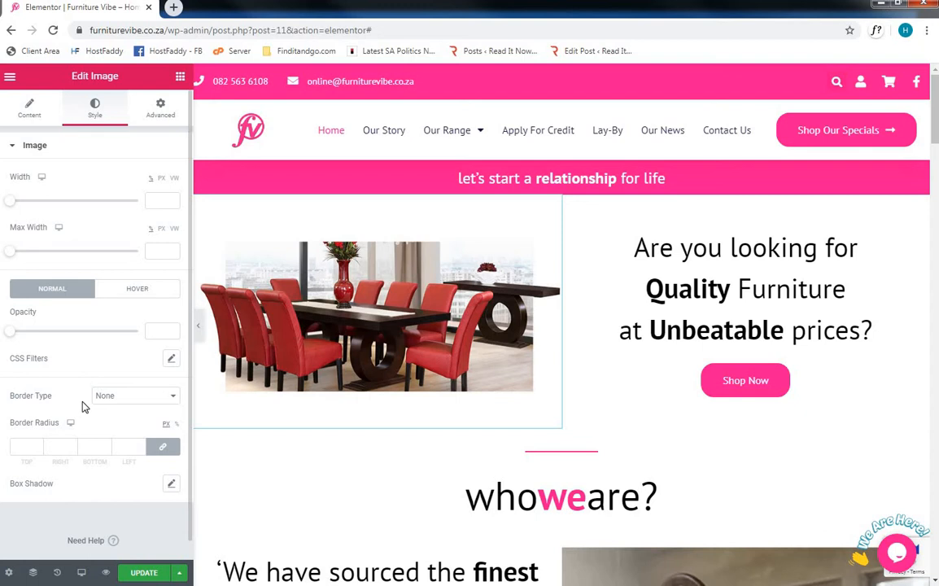
left_click(159, 102)
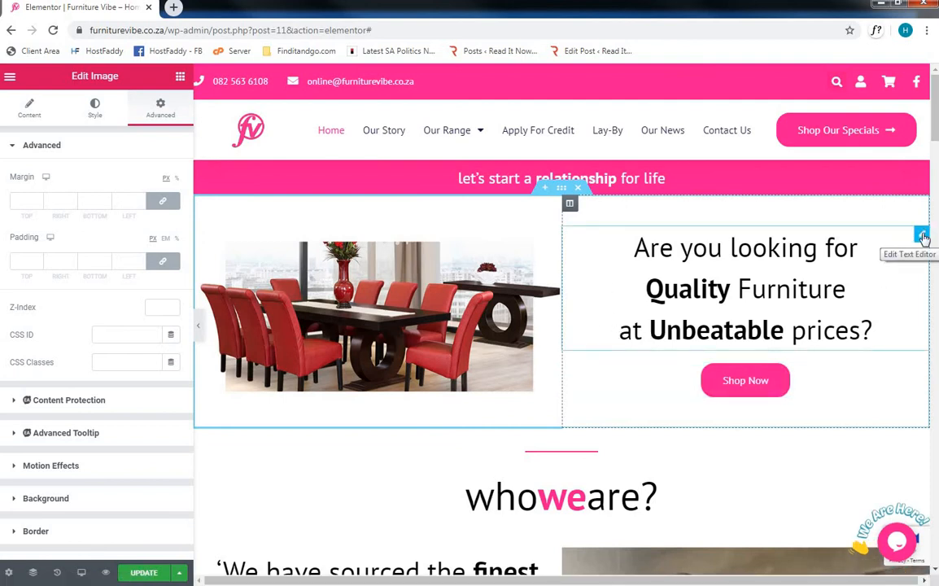
- Open the "Are you looking for Quality Furniture" text for editing, add an exclamation mark at its end and remove it again
left_click(924, 237)
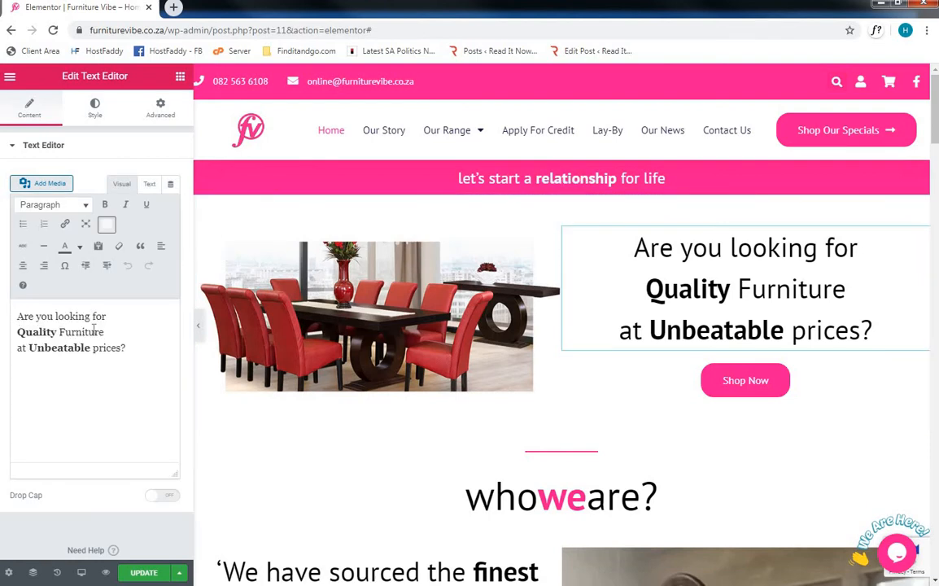
left_click(138, 345)
type("!")
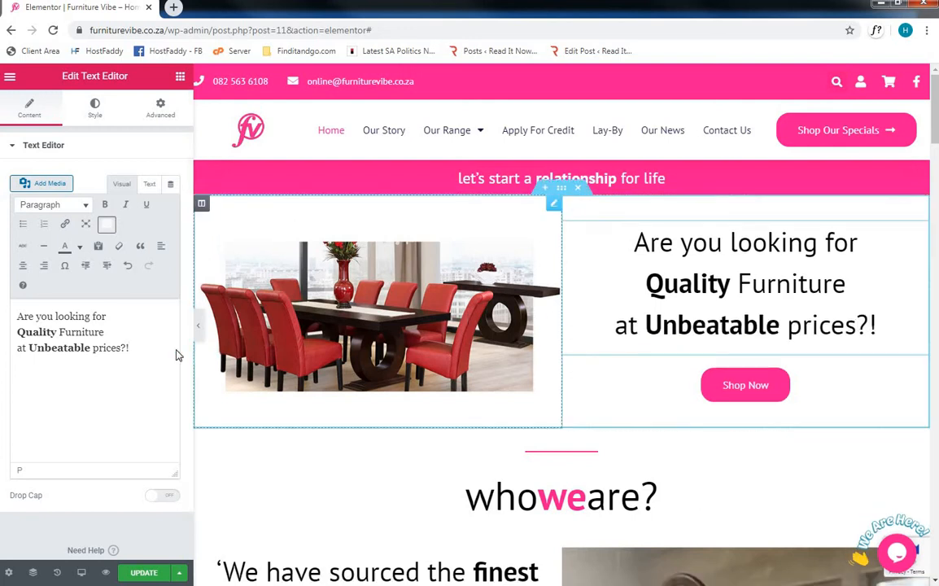
key("BackSpace")
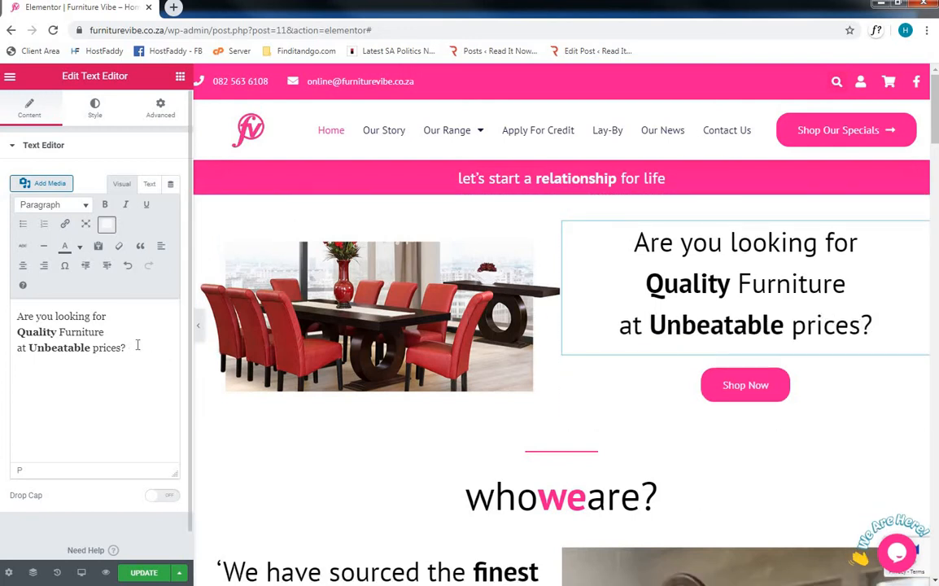
- Try left alignment on the "Are you looking for Quality Furniture" text and return it to center alignment
left_click(96, 109)
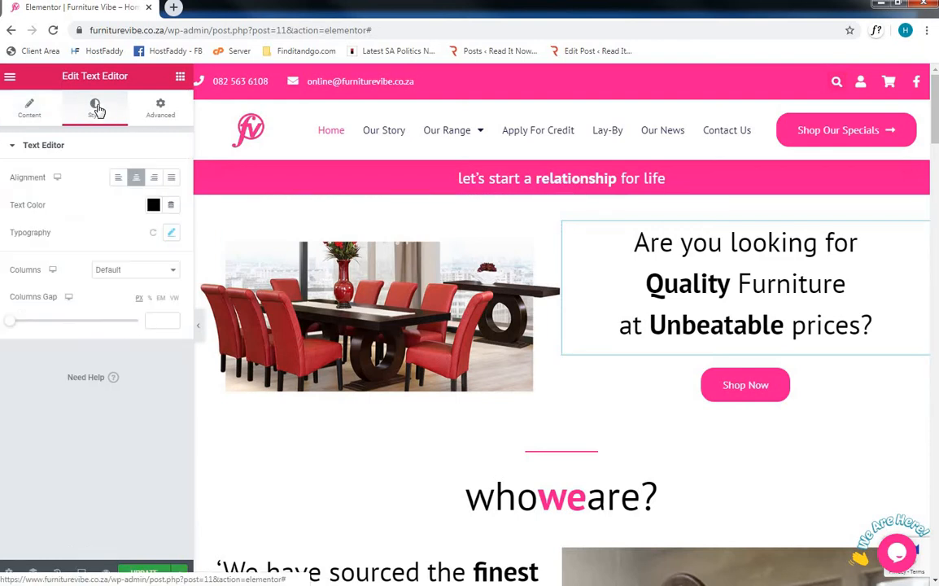
left_click(121, 179)
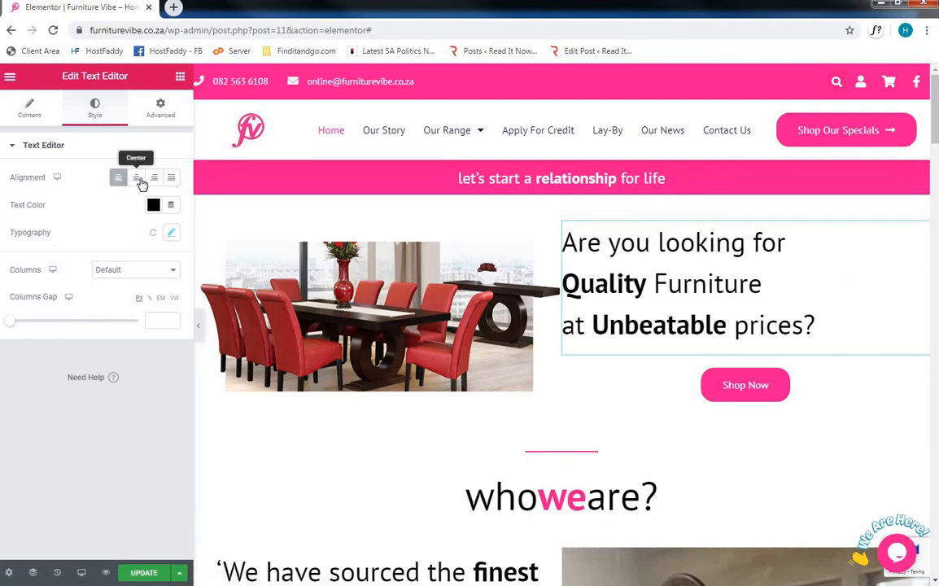
left_click(137, 178)
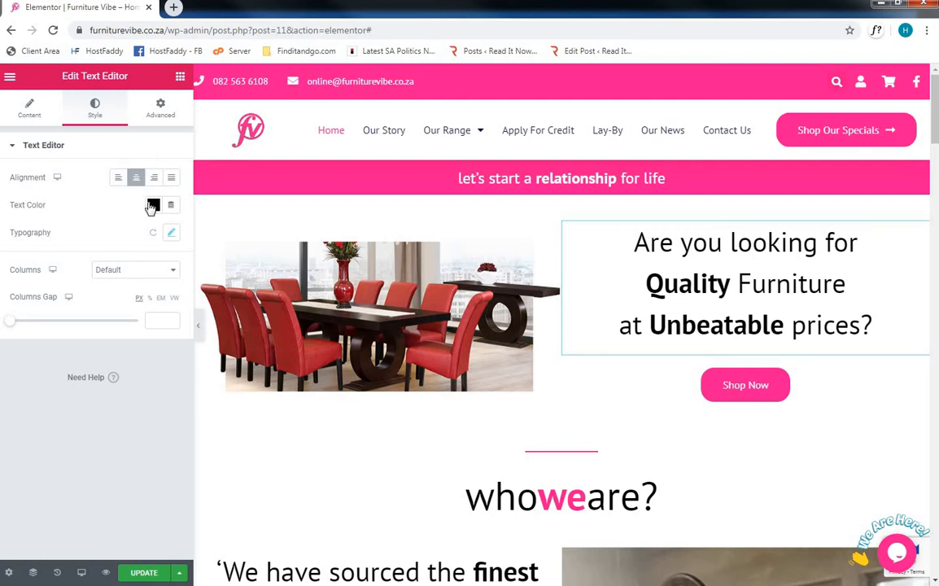
- Try the dark brown text color #3E2D2D on the text and set it back to black
left_click(153, 205)
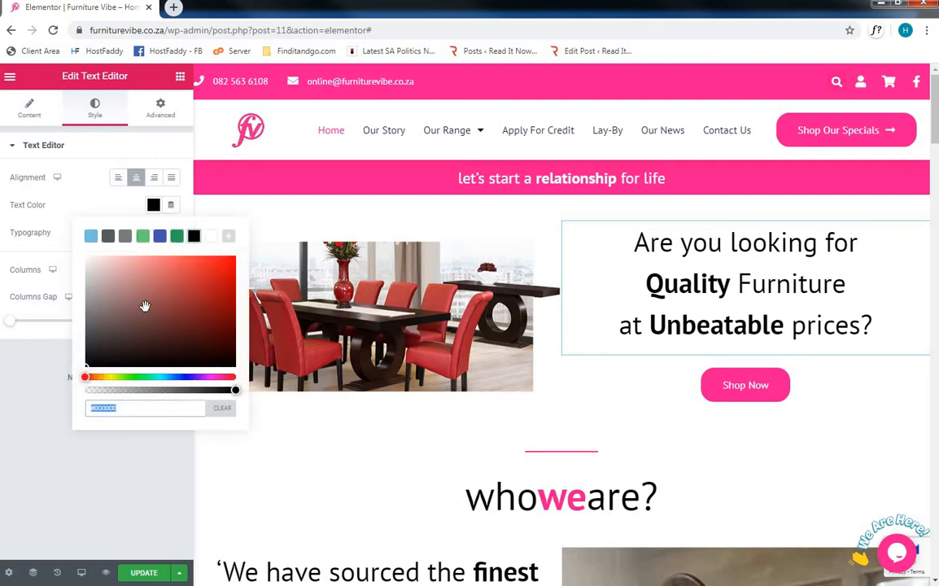
left_click_drag(145, 306, 126, 340)
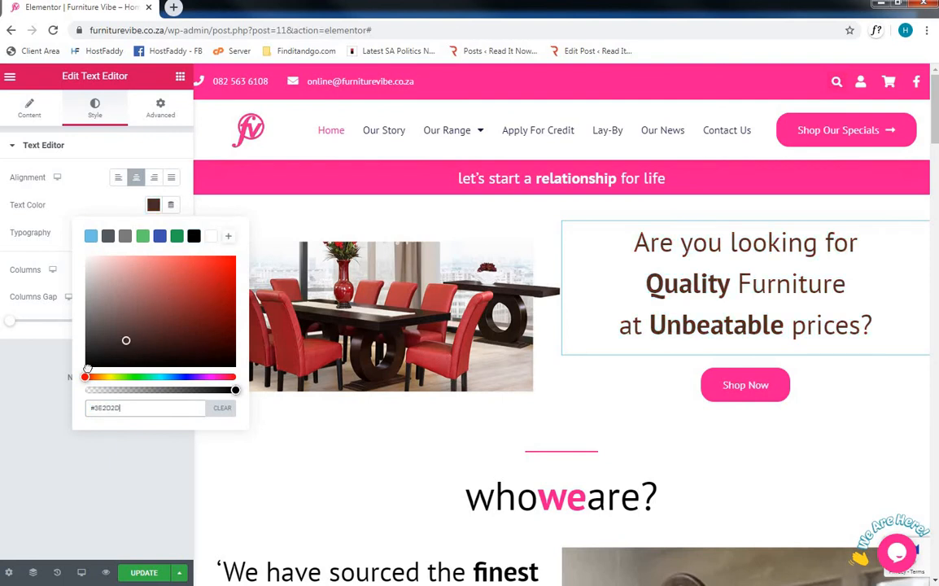
left_click_drag(87, 369, 79, 377)
left_click(51, 425)
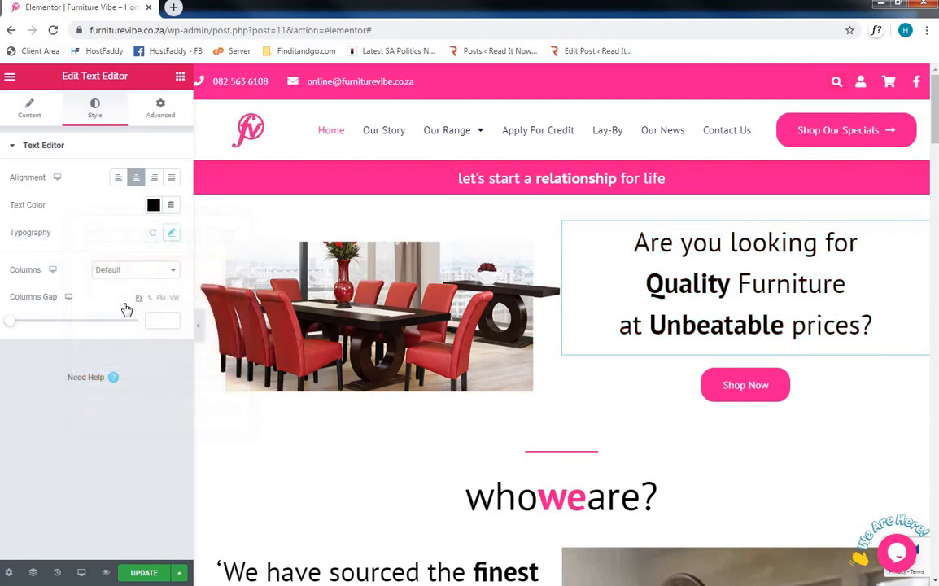
- Try enlarging the text's typography size to about 74 px and set it back to 42 px
left_click(170, 236)
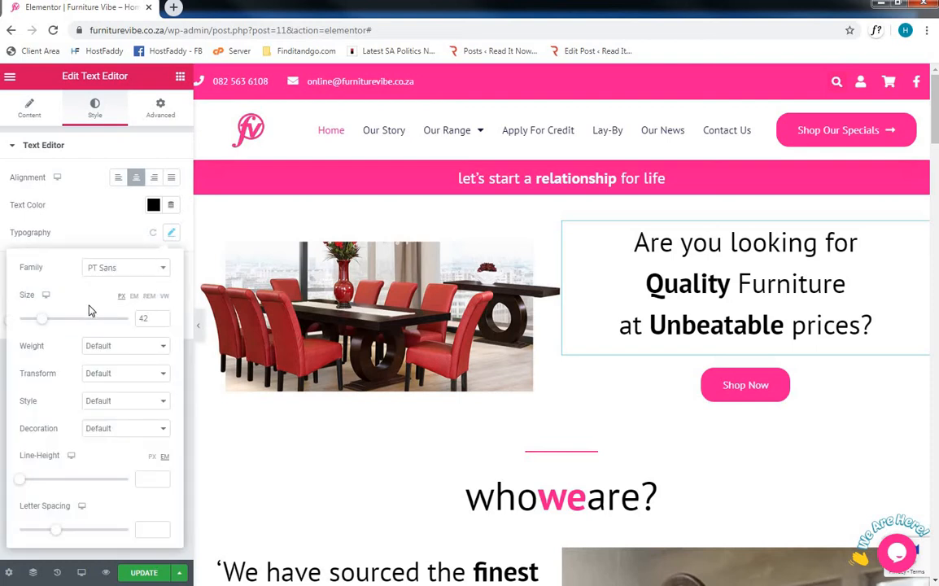
left_click_drag(45, 319, 61, 324)
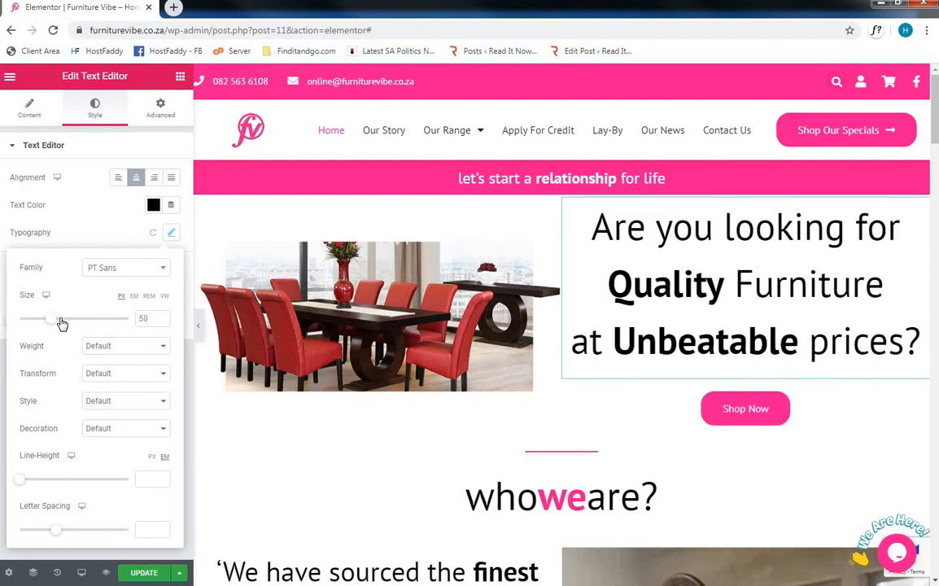
double_click(140, 318)
type("42")
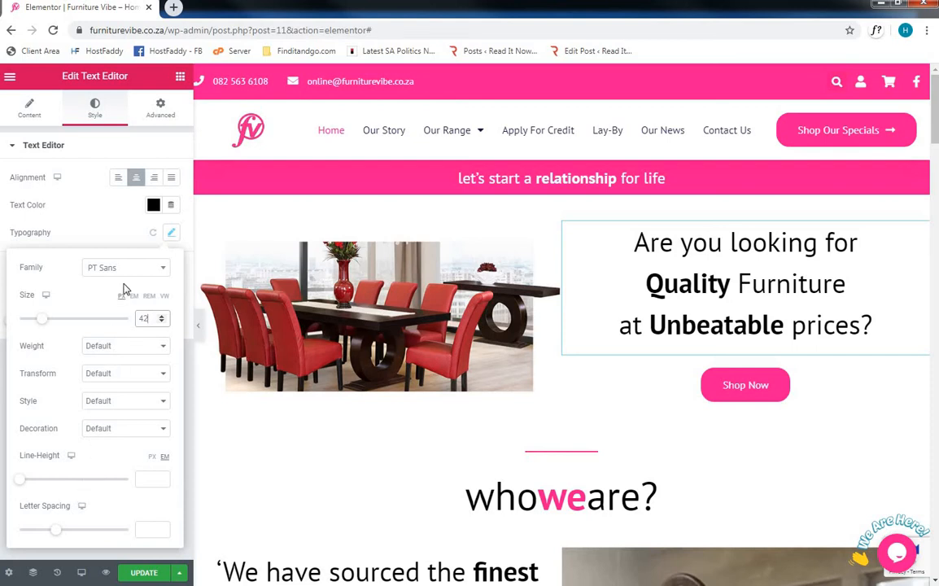
left_click(171, 234)
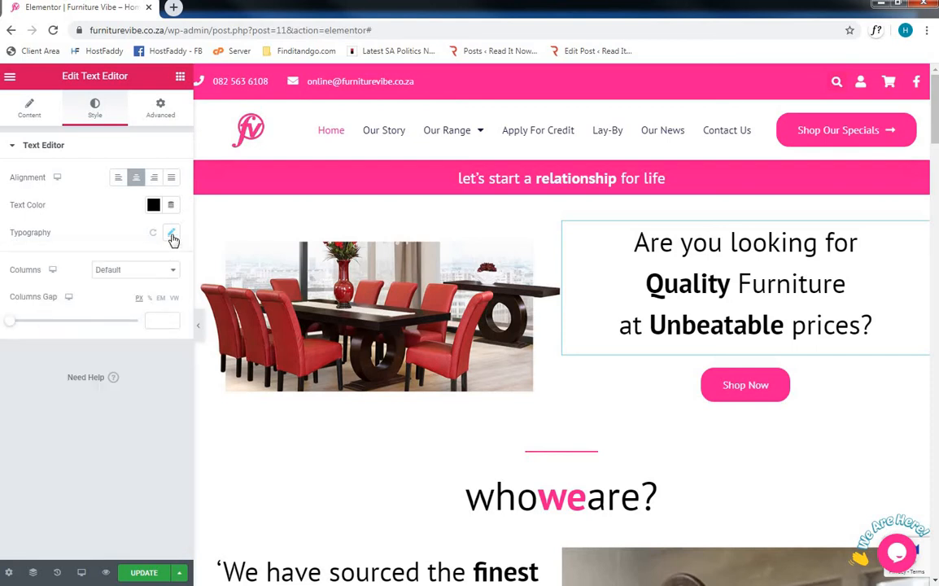
- View the text widget's column count options and its Advanced settings
left_click(151, 273)
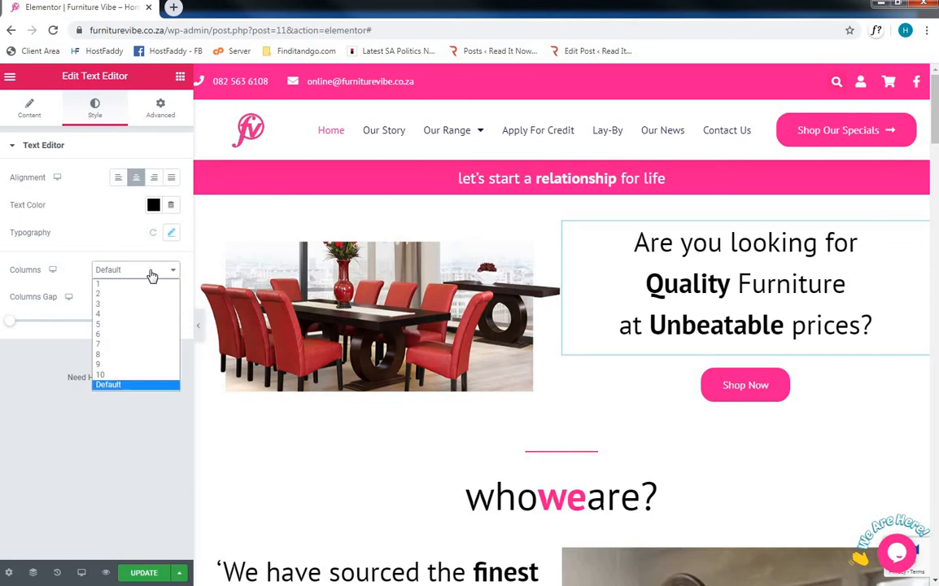
left_click(151, 275)
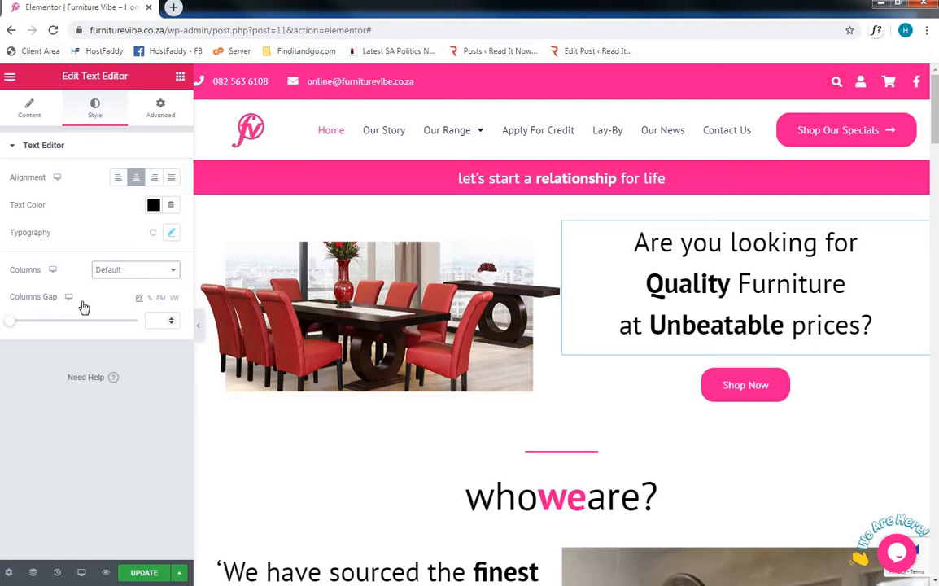
left_click(153, 116)
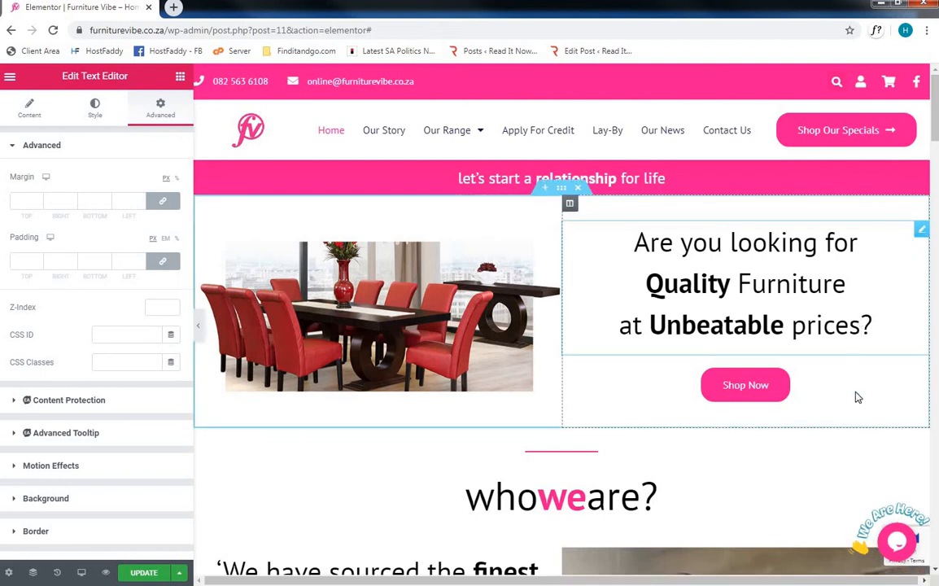
- Open the Shop Now button's settings and examine its type options and link address
left_click(921, 379)
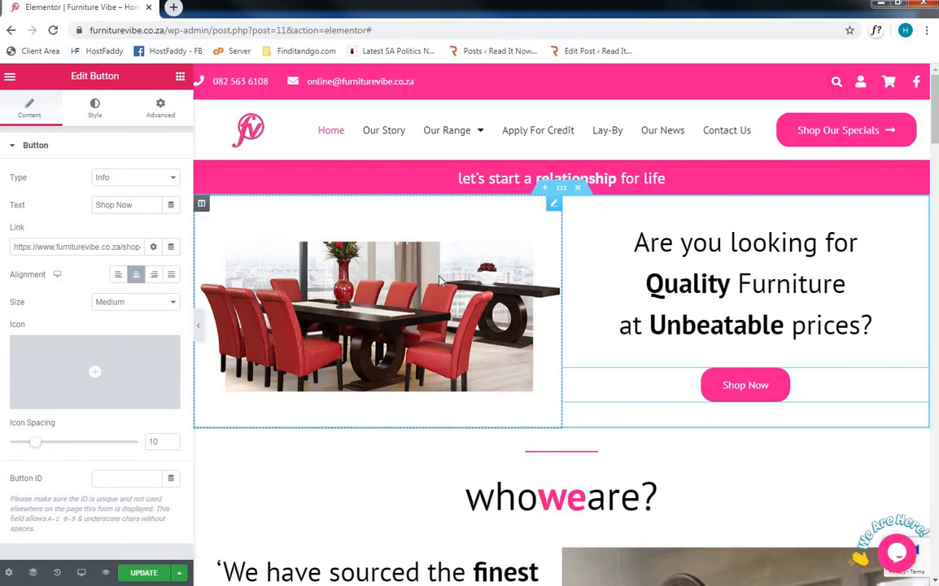
left_click(123, 181)
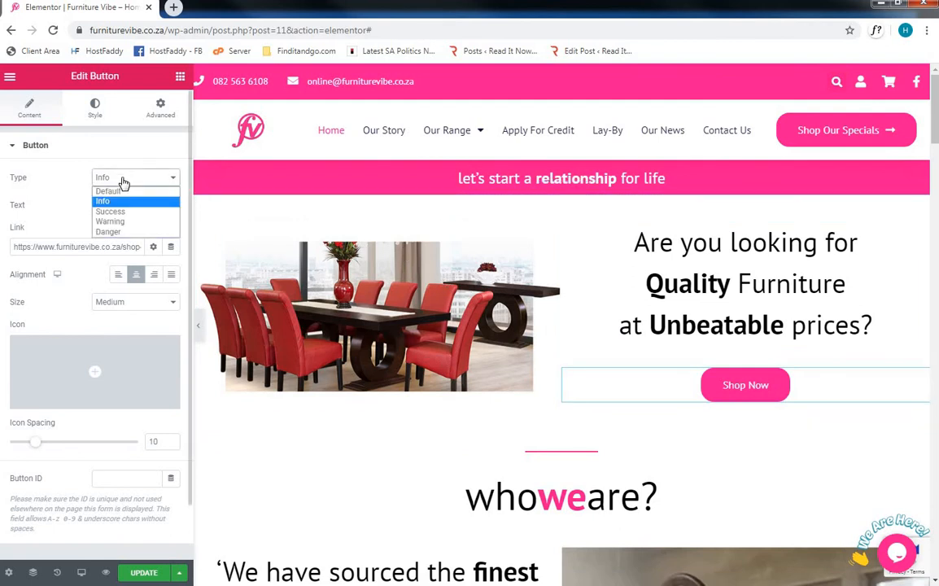
left_click(39, 164)
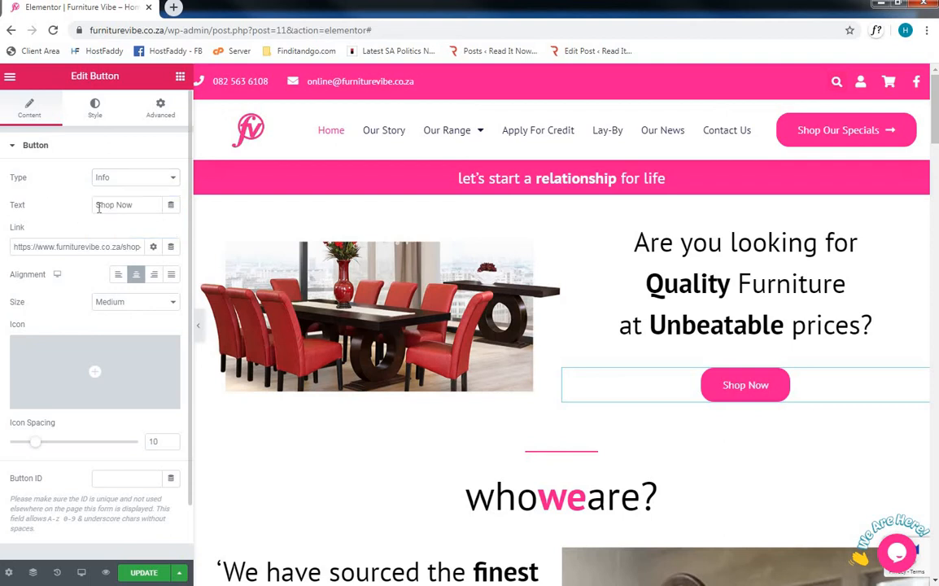
left_click_drag(67, 246, 149, 253)
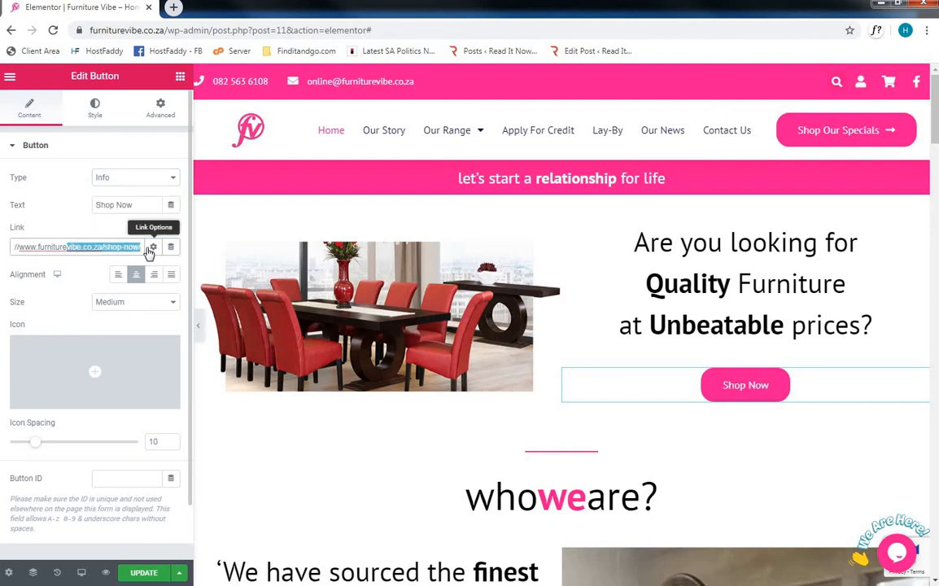
left_click(74, 227)
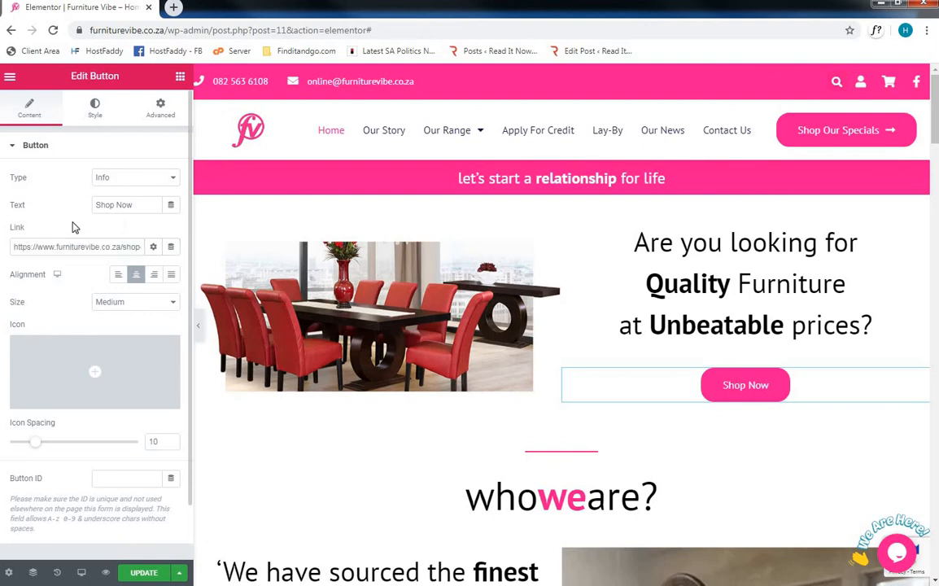
- Try left and justified alignment on the Shop Now button and return it to center alignment
left_click(119, 277)
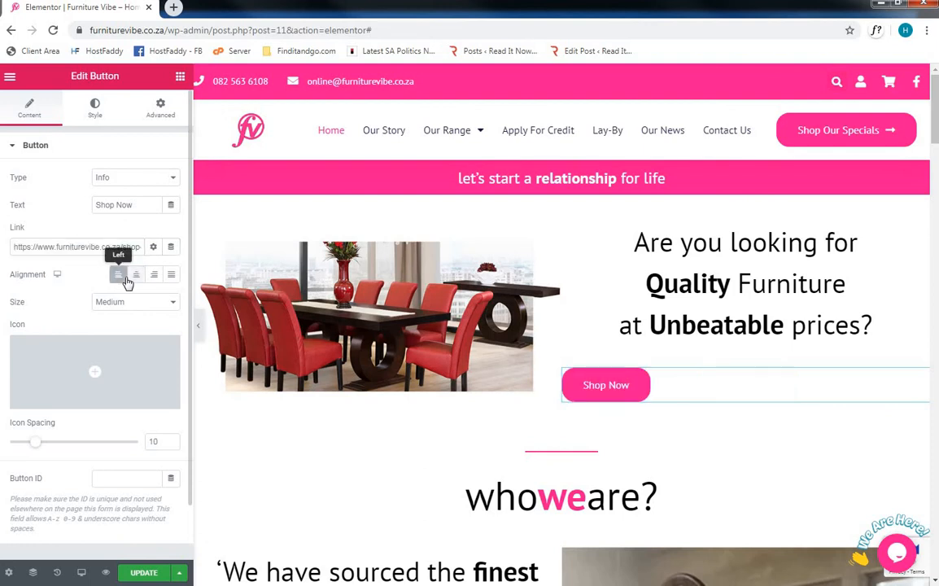
left_click(170, 279)
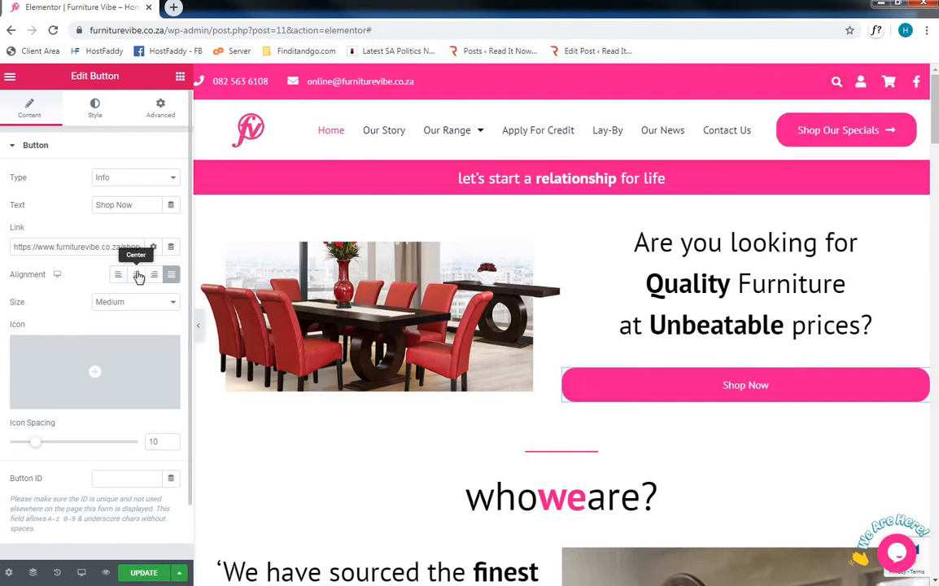
left_click(137, 276)
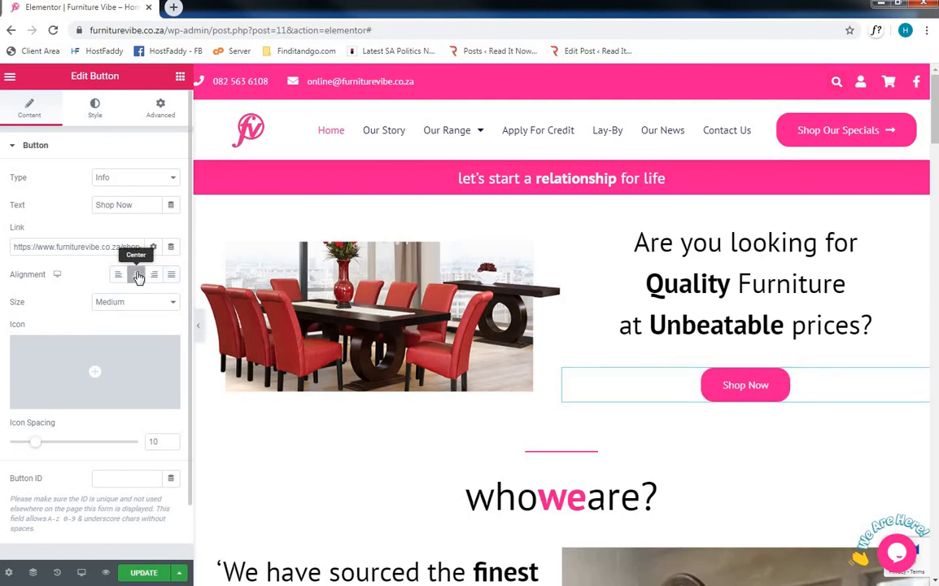
- Try the Extra Small size on the Shop Now button and set it back to Medium
left_click(131, 303)
left_click(126, 322)
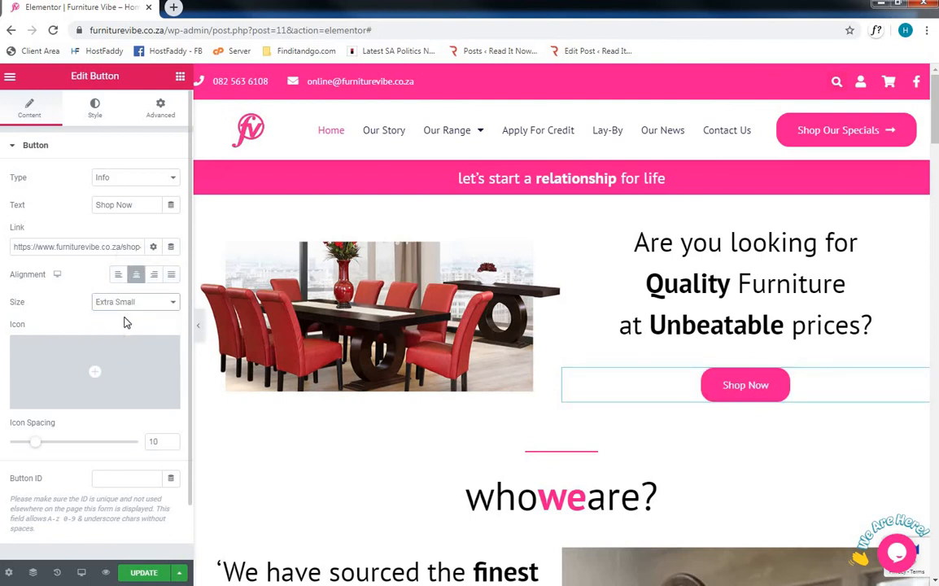
left_click(130, 304)
left_click(126, 341)
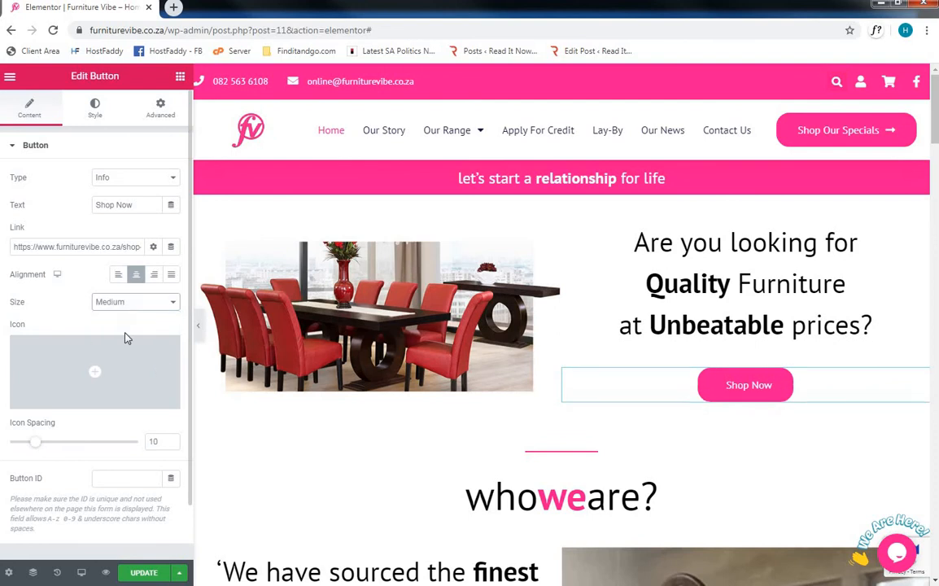
- Insert the Clock icon from the icon library into the Shop Now button and remove it again
mouse_move(134, 350)
left_click(134, 359)
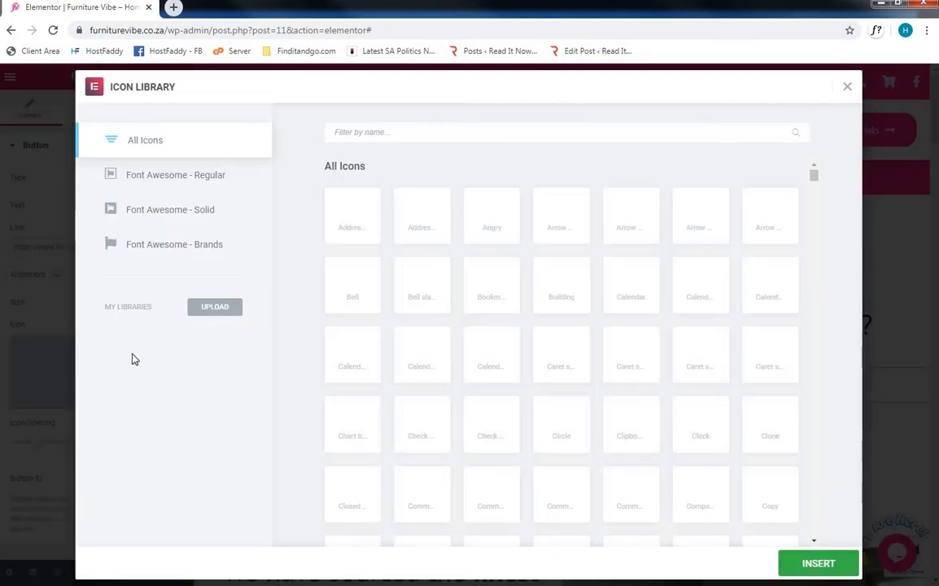
left_click(707, 428)
left_click(813, 564)
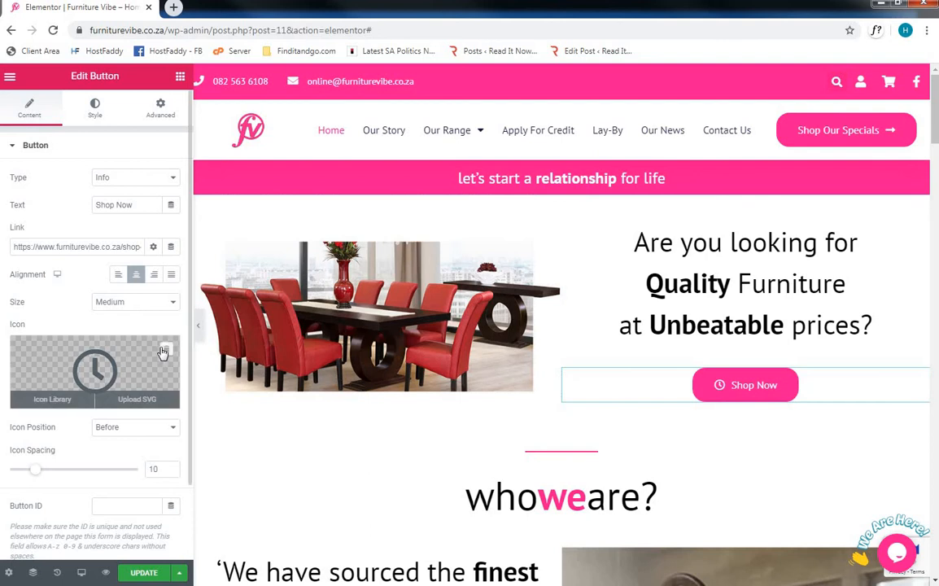
left_click(170, 352)
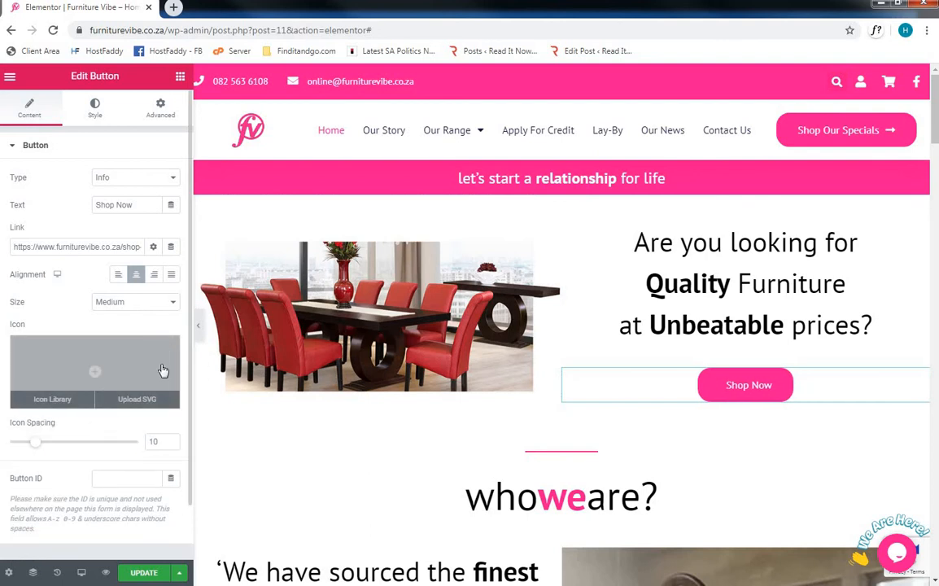
- Look over the rest of the Shop Now button's content settings and view its Style settings
scroll(163, 371, "down", 2)
scroll(126, 178, "up", 2)
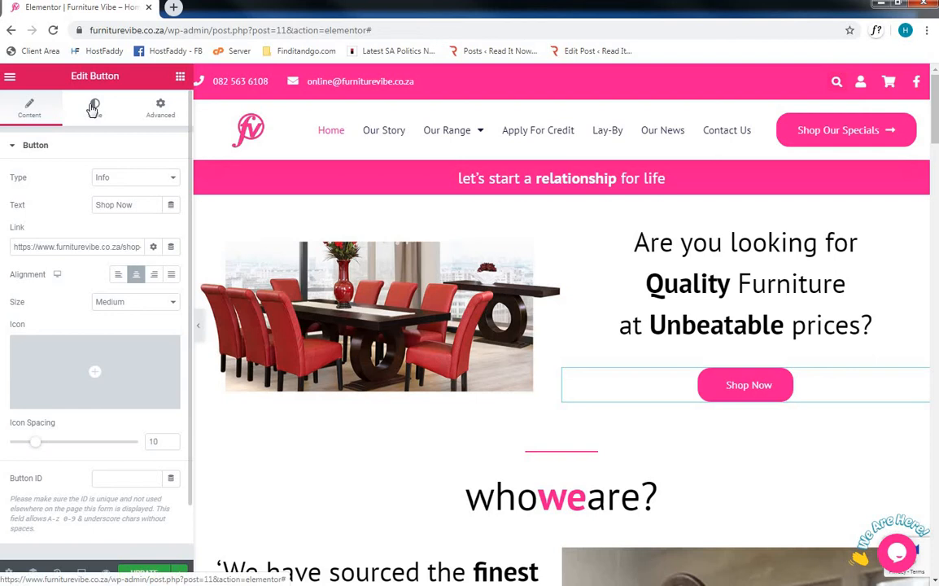
left_click(96, 119)
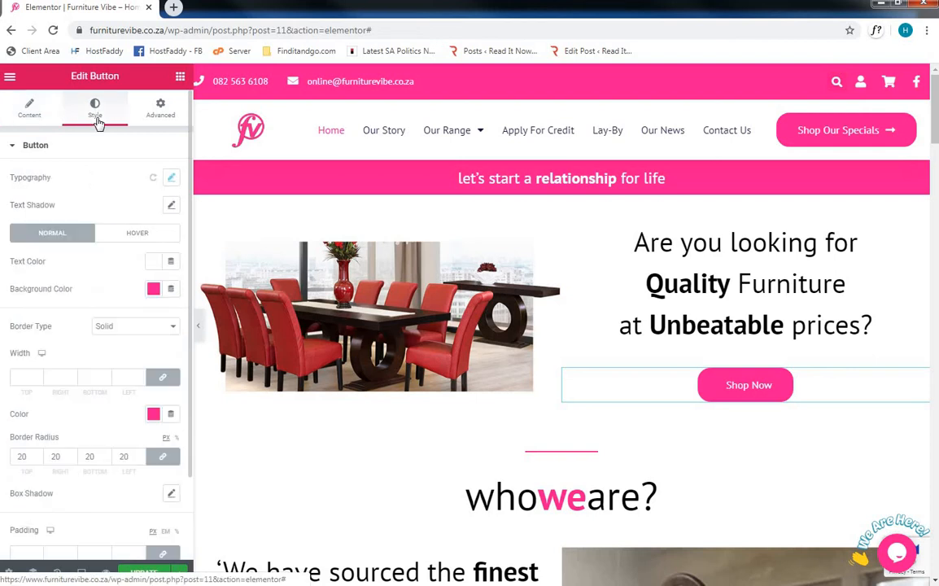
- Try a typography size of 75 px on the Shop Now button and set it back to 16 px
left_click(170, 180)
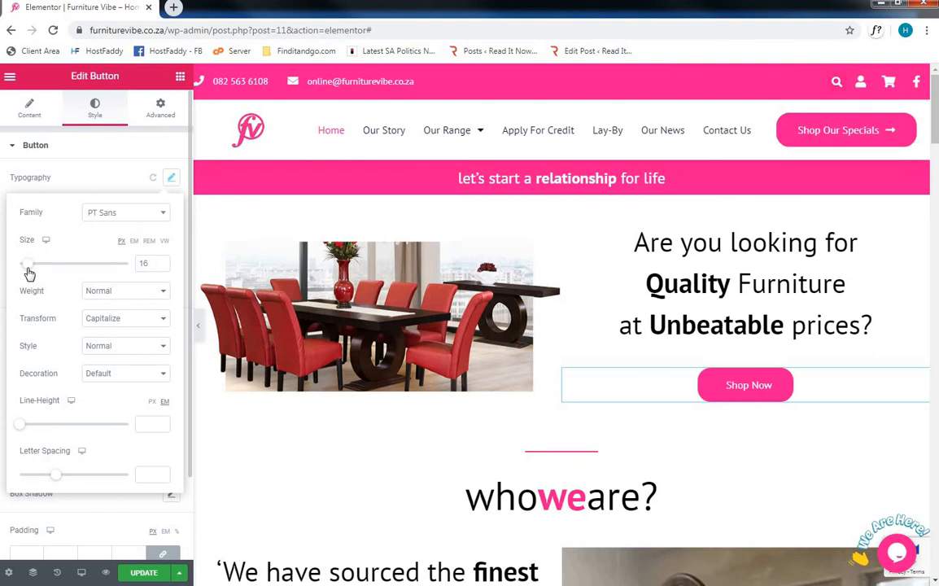
left_click_drag(29, 273, 61, 269)
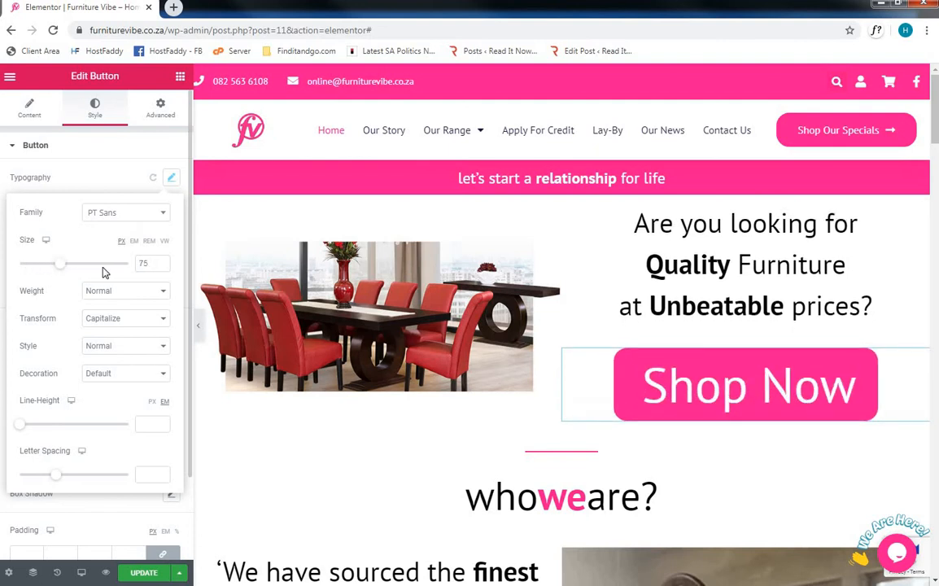
double_click(145, 263)
type("16")
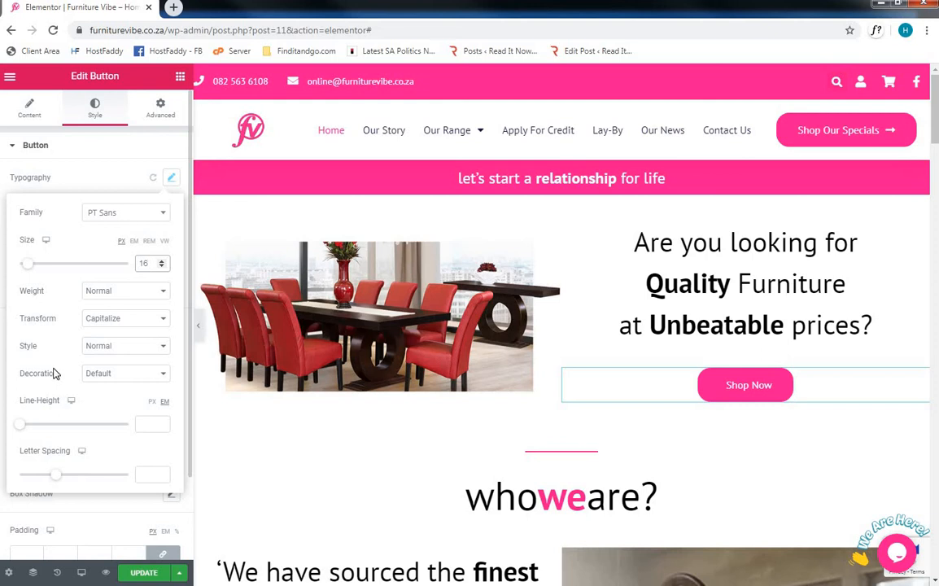
left_click(171, 179)
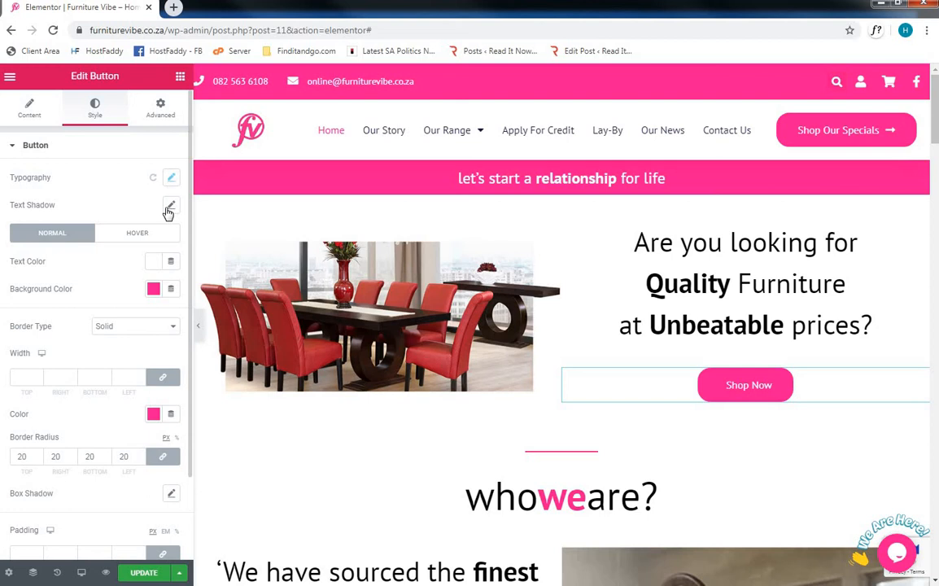
- Try blur and horizontal offsets for the Shop Now button's text shadow, set both to 0 and reset the text shadow
left_click(169, 208)
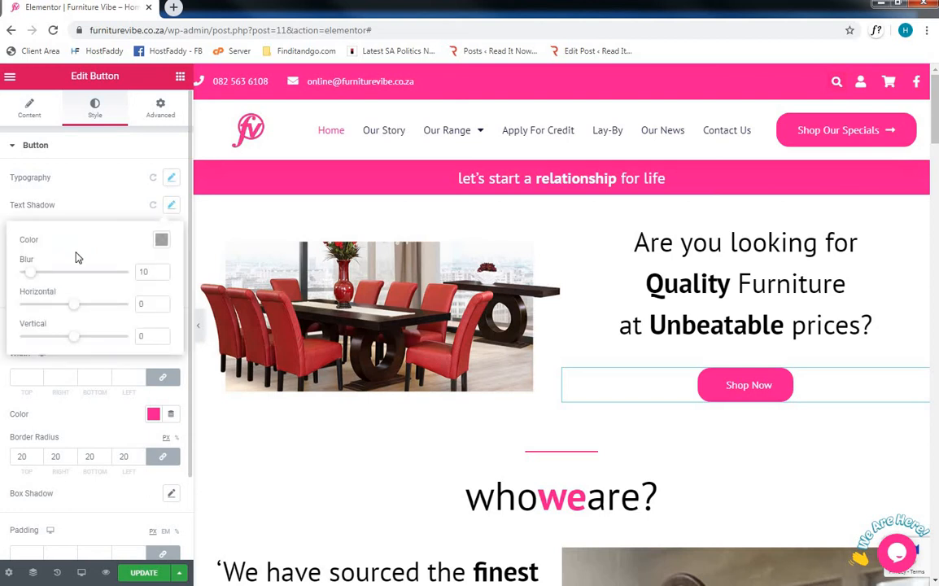
left_click_drag(41, 277, 59, 274)
left_click_drag(78, 308, 91, 306)
double_click(143, 272)
type("0")
double_click(144, 304)
type("0")
left_click(161, 240)
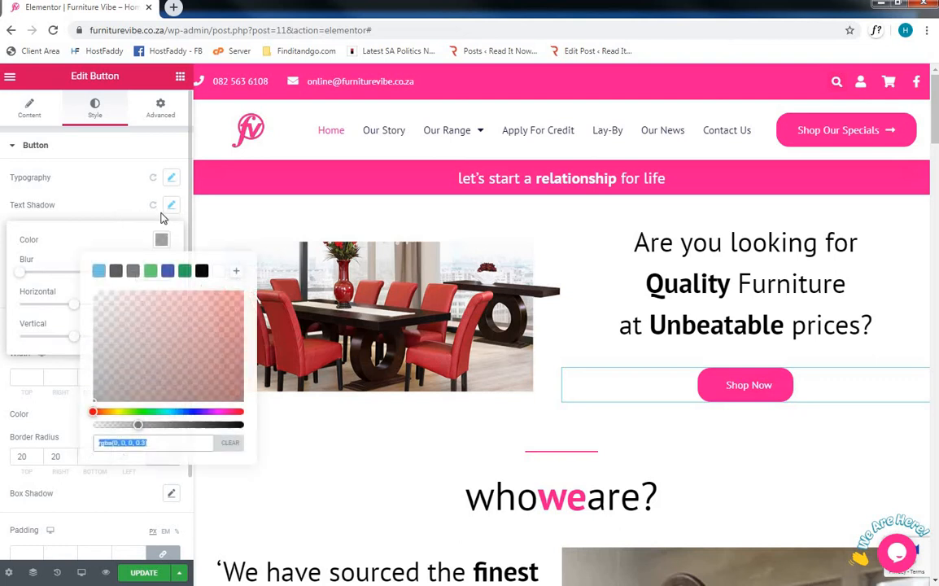
left_click(153, 204)
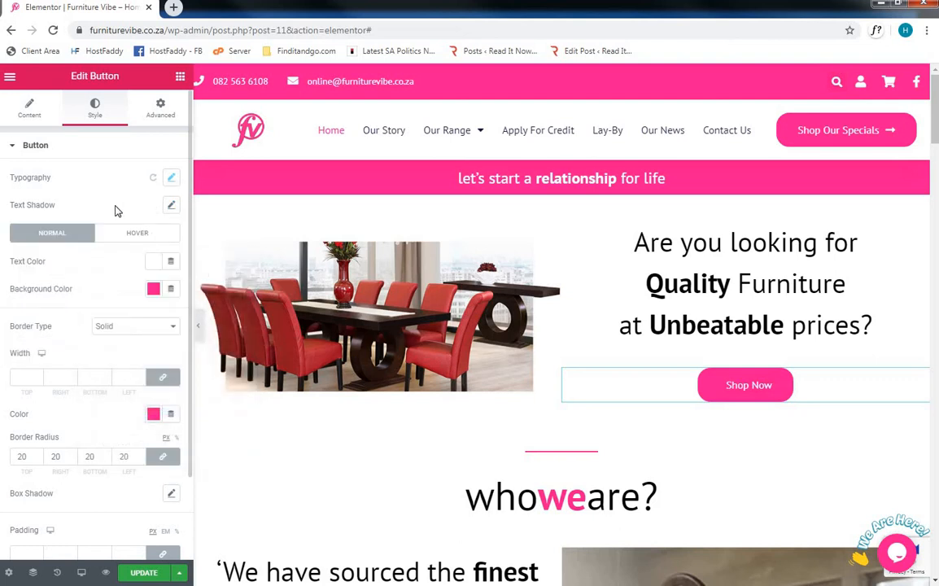
- Try black (#000000) as the Shop Now button's text color and return it to white (#FFFFFF)
left_click(153, 268)
left_click(106, 423)
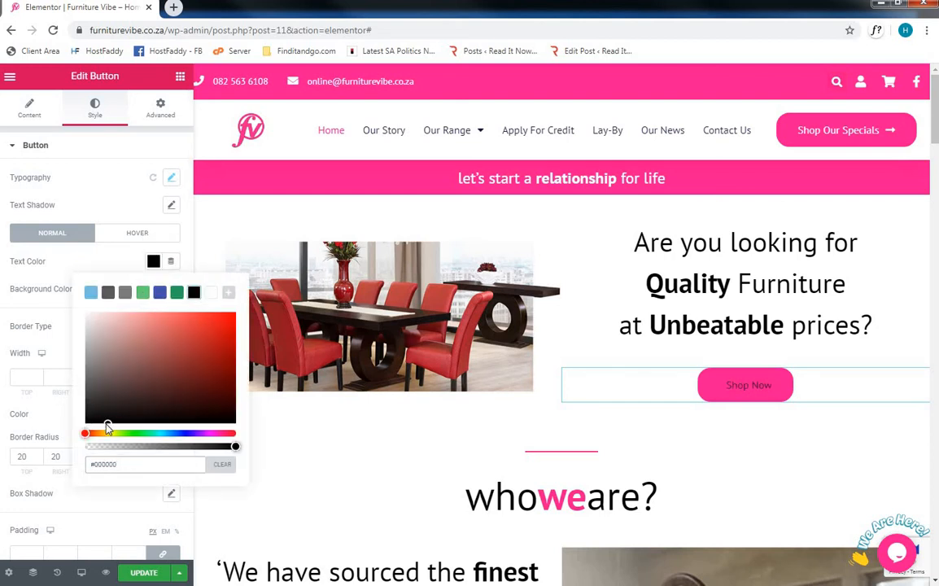
left_click_drag(107, 425, 90, 271)
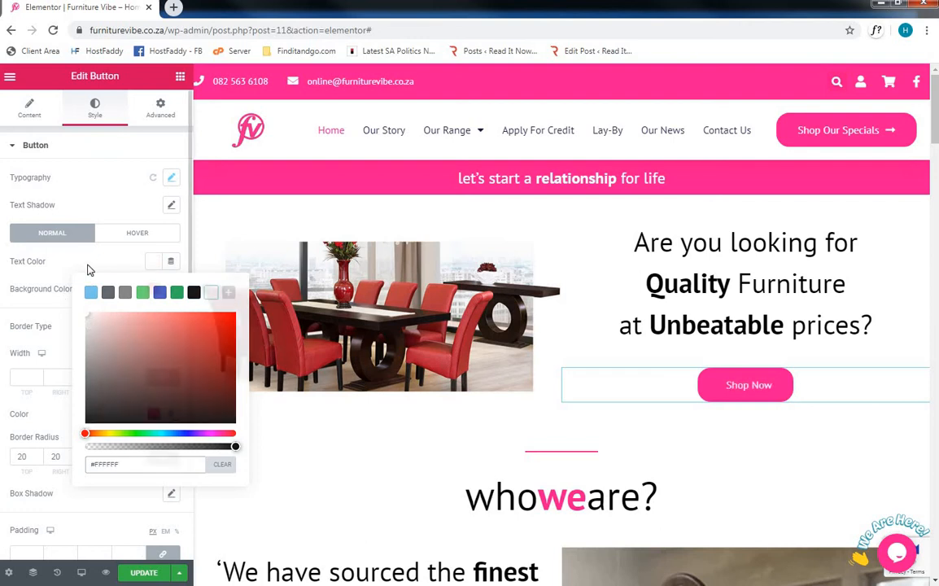
- Try a muted pink background color on the Shop Now button and restore it to #FF1490
left_click(151, 291)
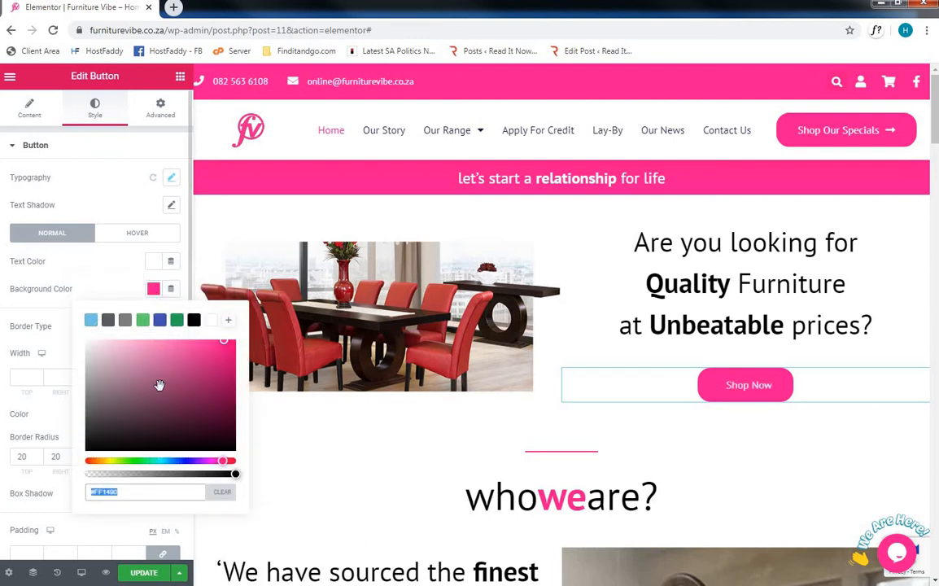
left_click(134, 418)
left_click_drag(132, 367, 94, 353)
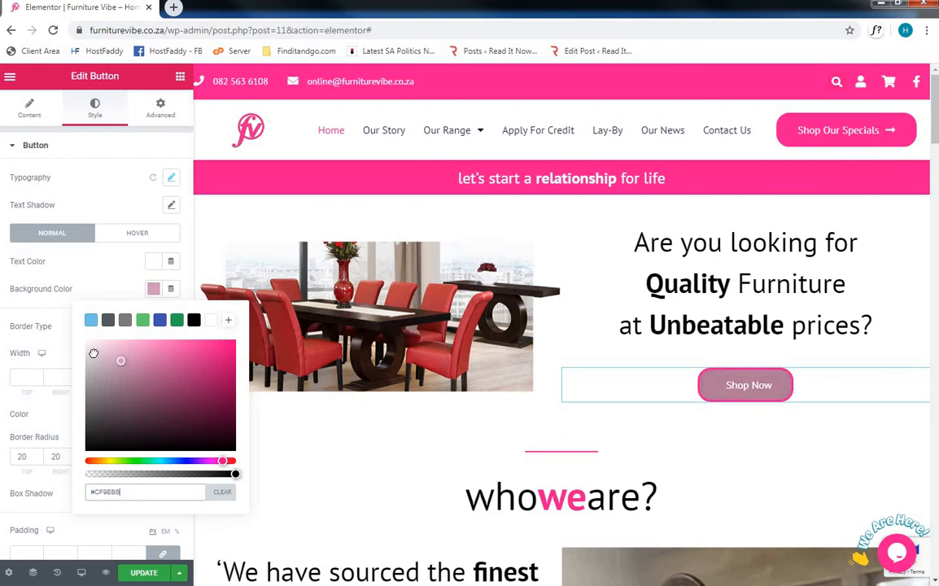
triple_click(156, 497)
key("ctrl+v")
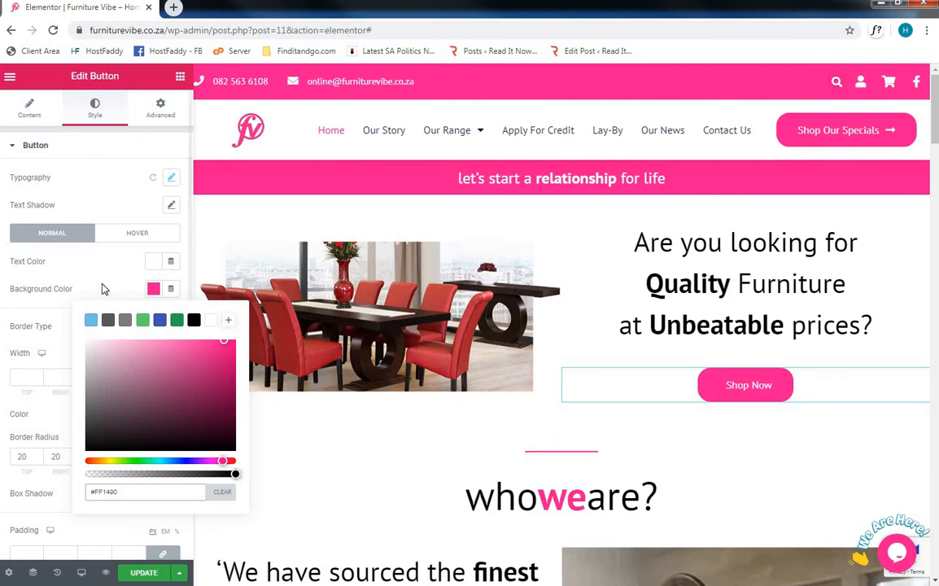
left_click(104, 288)
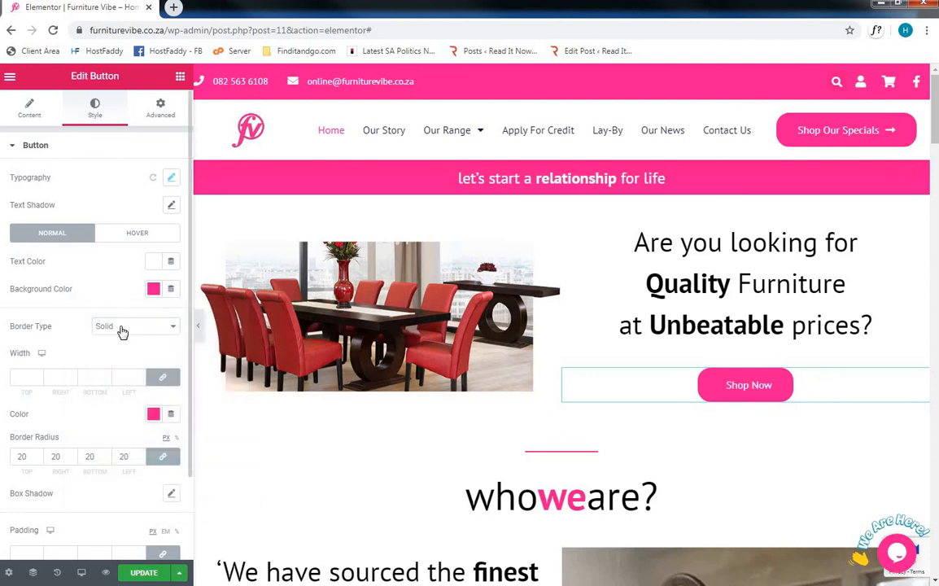
- View the Shop Now button's border type options, then try a border radius of 0 and set it back to 20 px
left_click(121, 328)
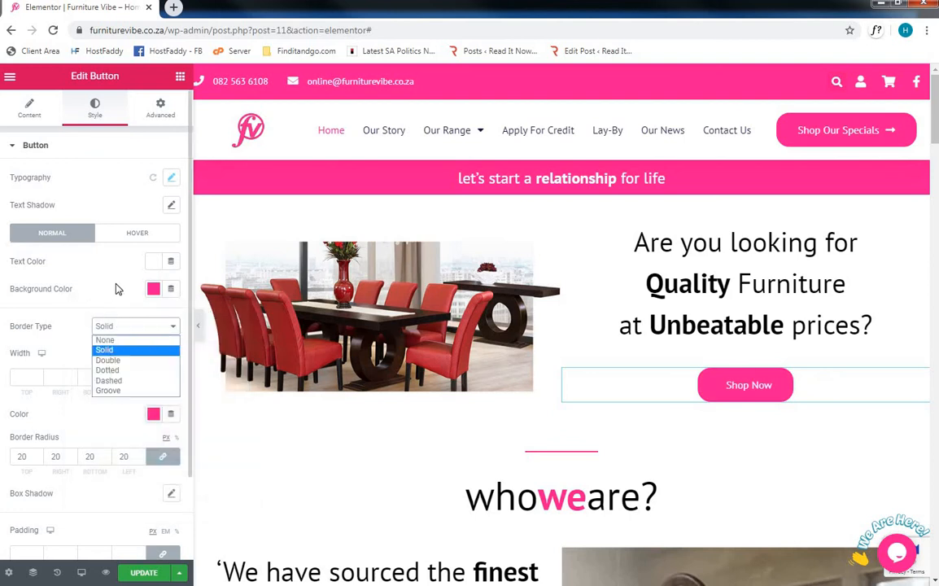
left_click(123, 329)
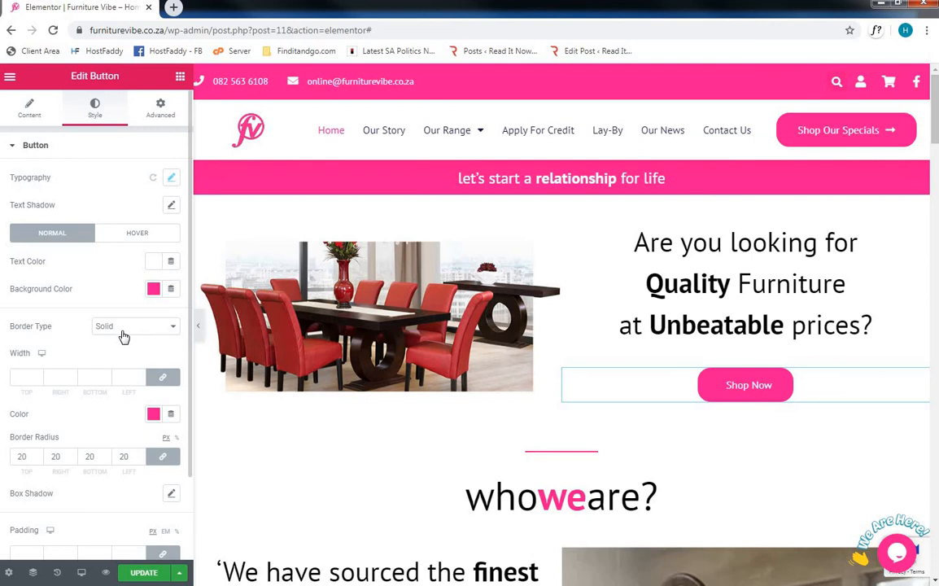
double_click(123, 457)
type("0")
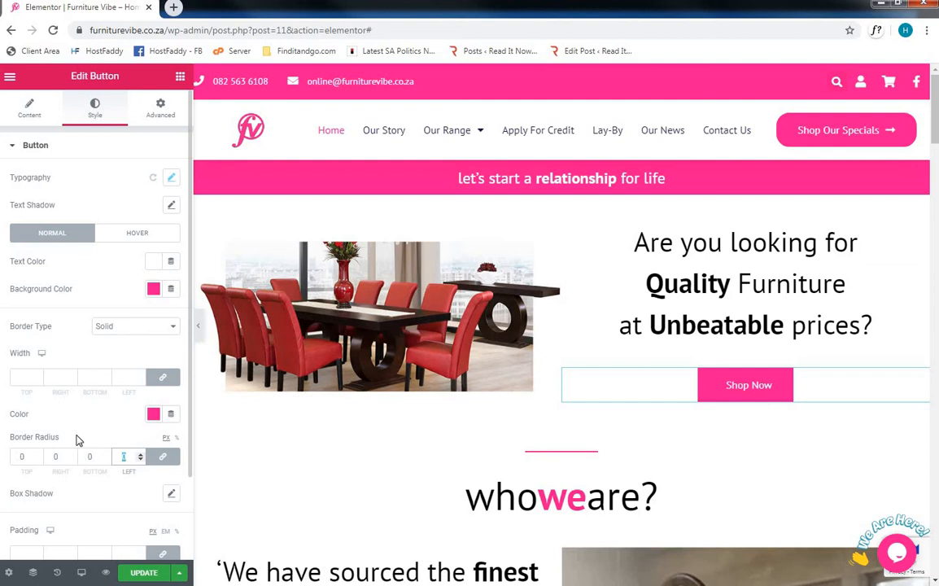
type("20")
left_click(96, 413)
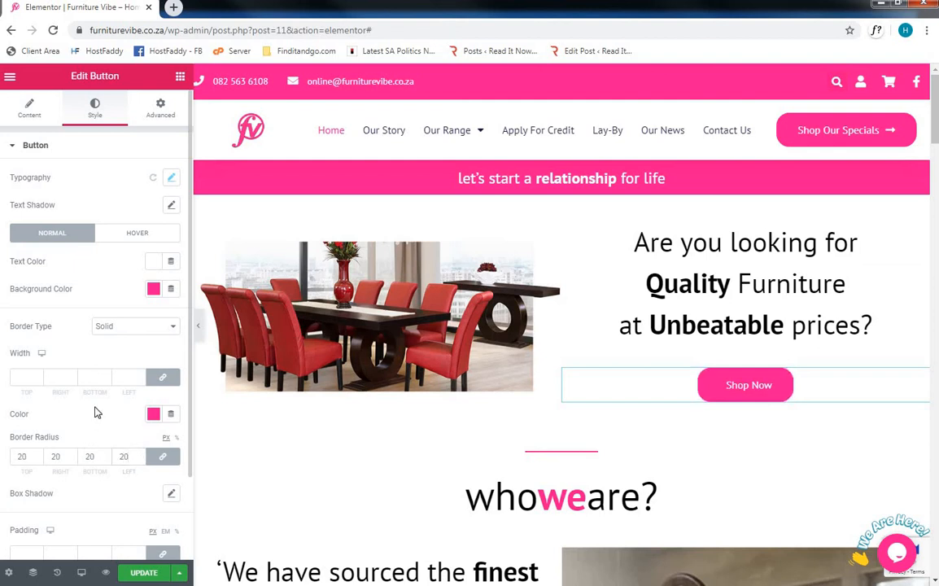
- Look over the Shop Now button's remaining style settings, its hover state settings and its Advanced settings
scroll(95, 413, "down", 3)
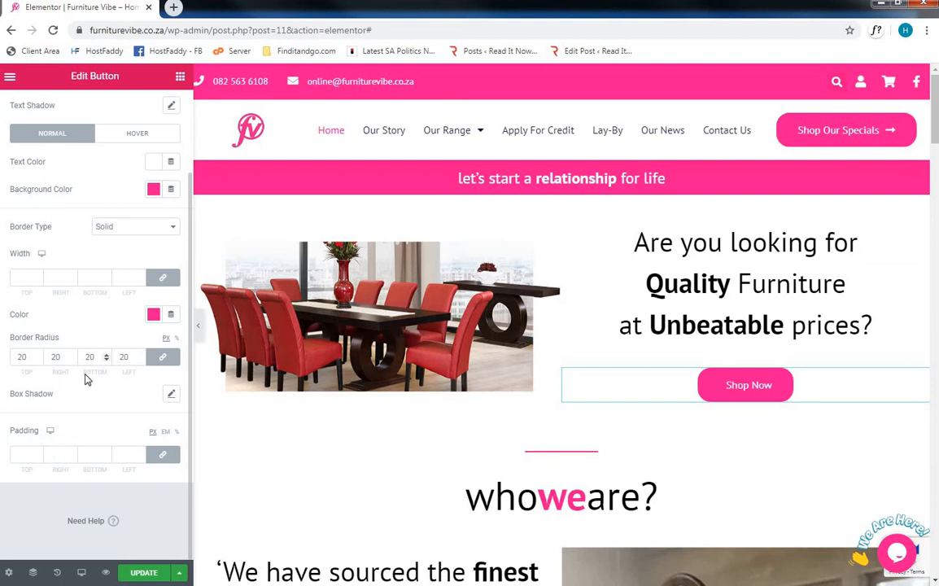
scroll(87, 379, "up", 2)
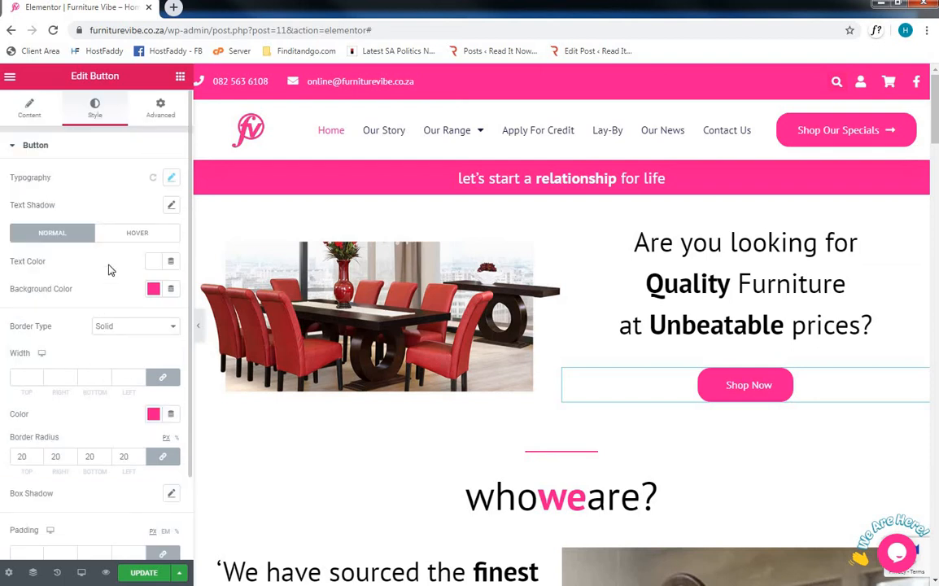
left_click(115, 235)
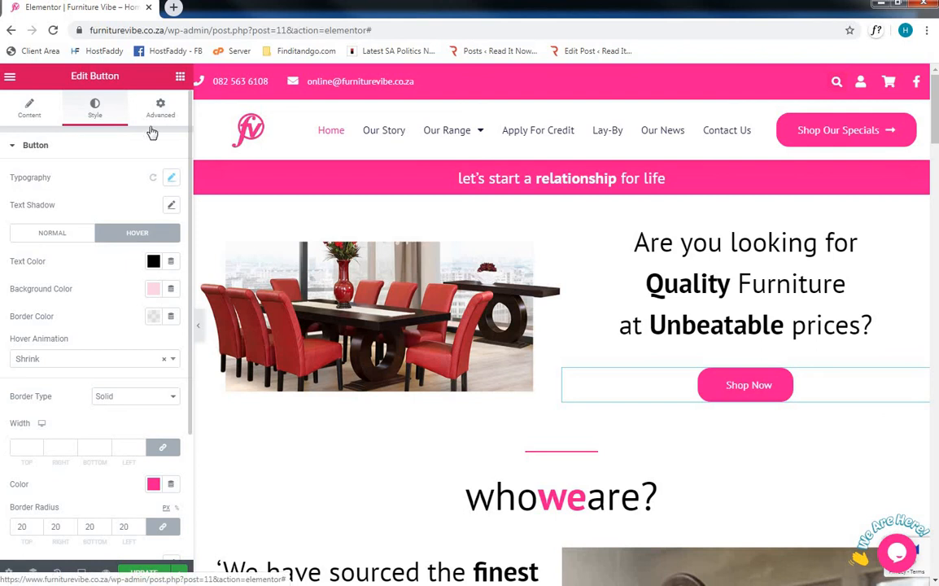
left_click(122, 143)
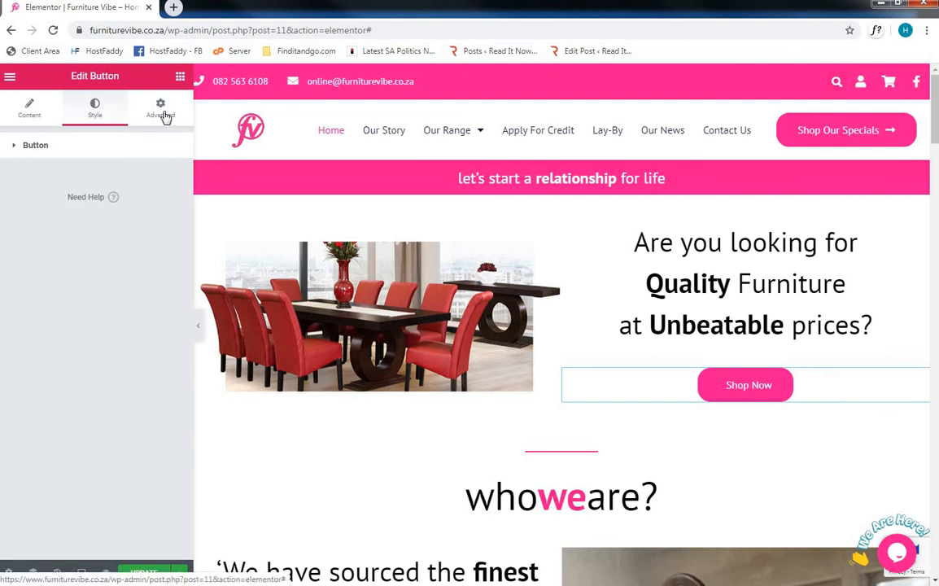
left_click(166, 117)
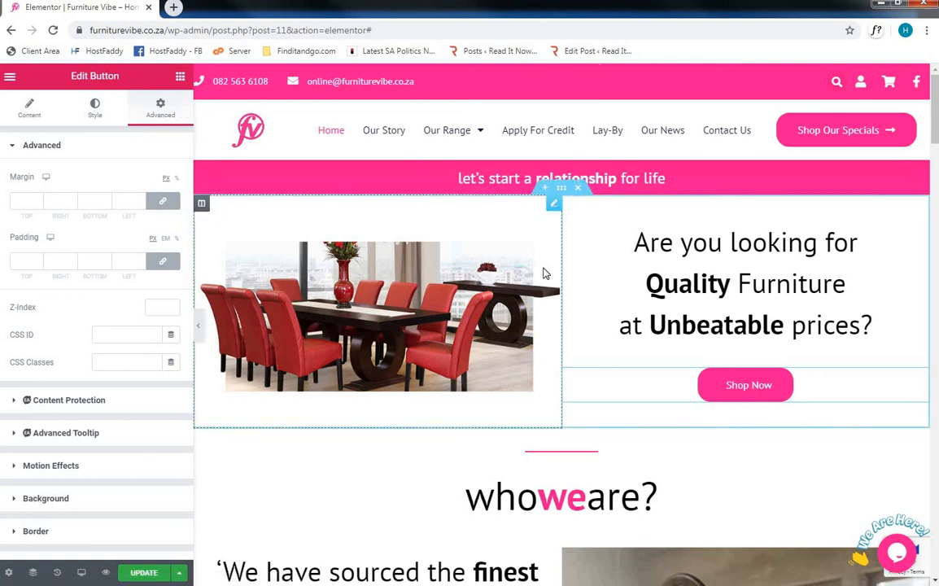
- View the layout settings of the "who we are?" section and of its column
scroll(545, 274, "down", 1)
scroll(546, 274, "down", 2)
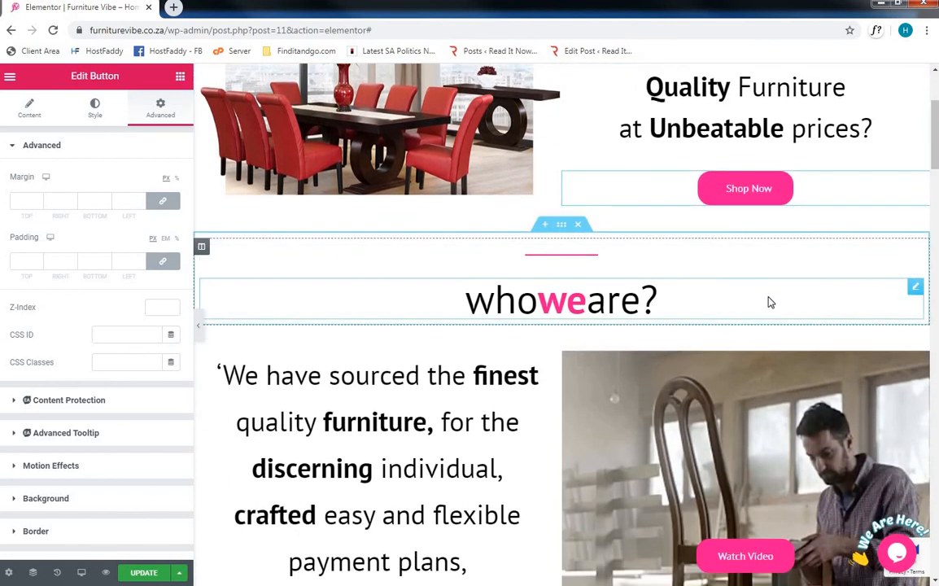
left_click(561, 225)
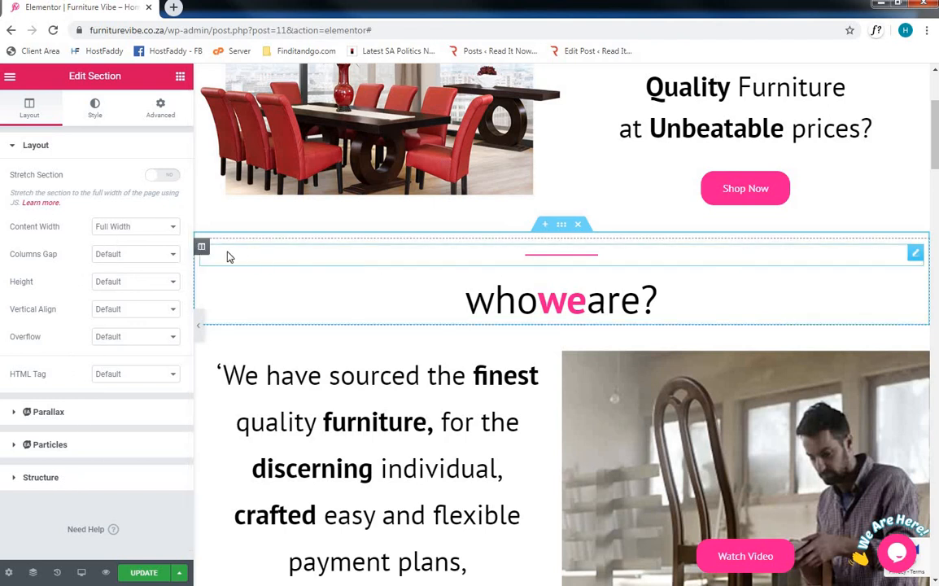
left_click(201, 247)
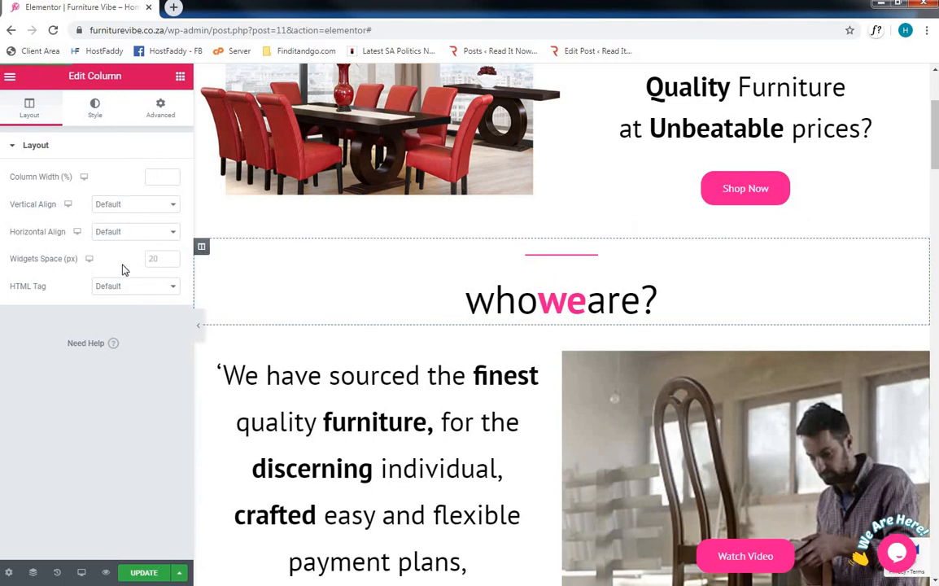
- View the style options of the divider above "who we are?", try a width of 27% and set it back to 10%
left_click(595, 261)
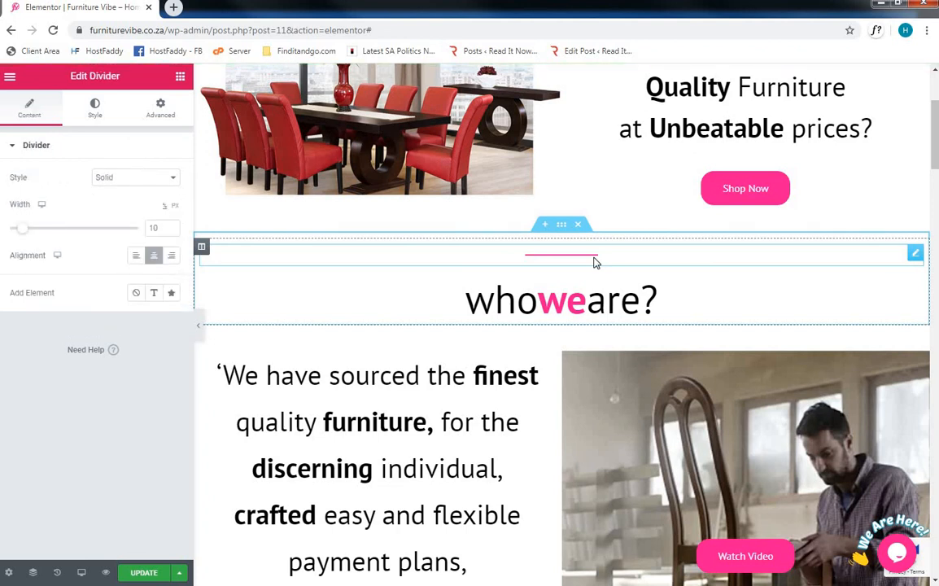
left_click(116, 187)
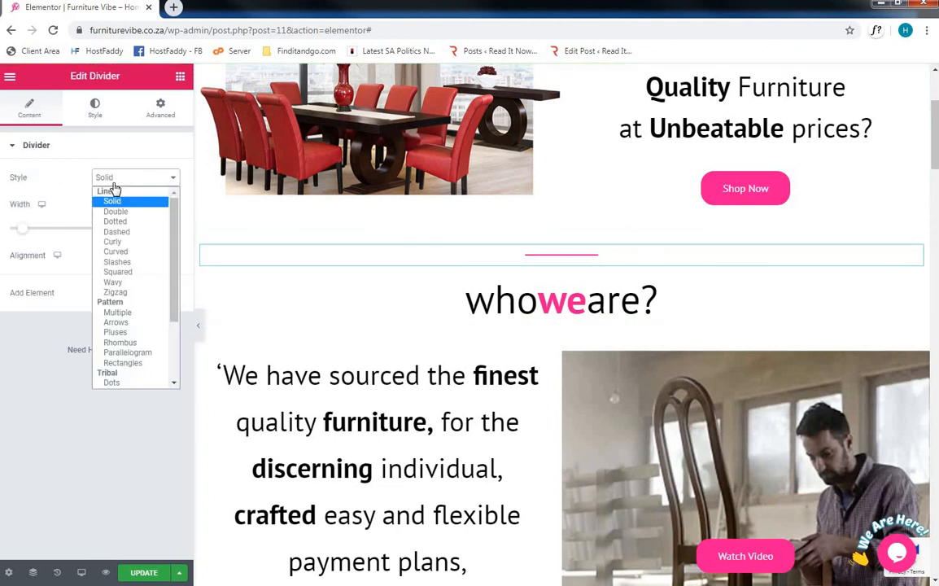
left_click(116, 188)
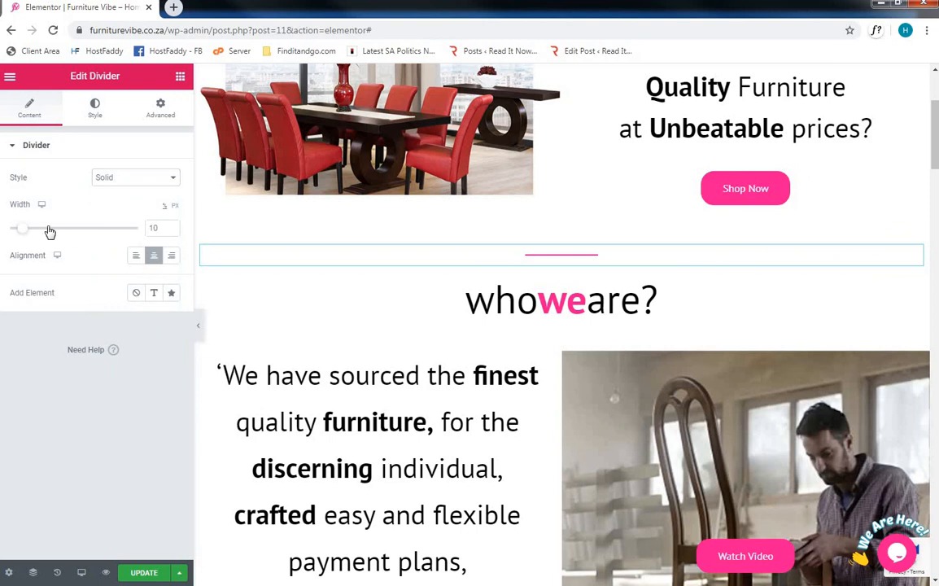
left_click_drag(48, 233, 44, 231)
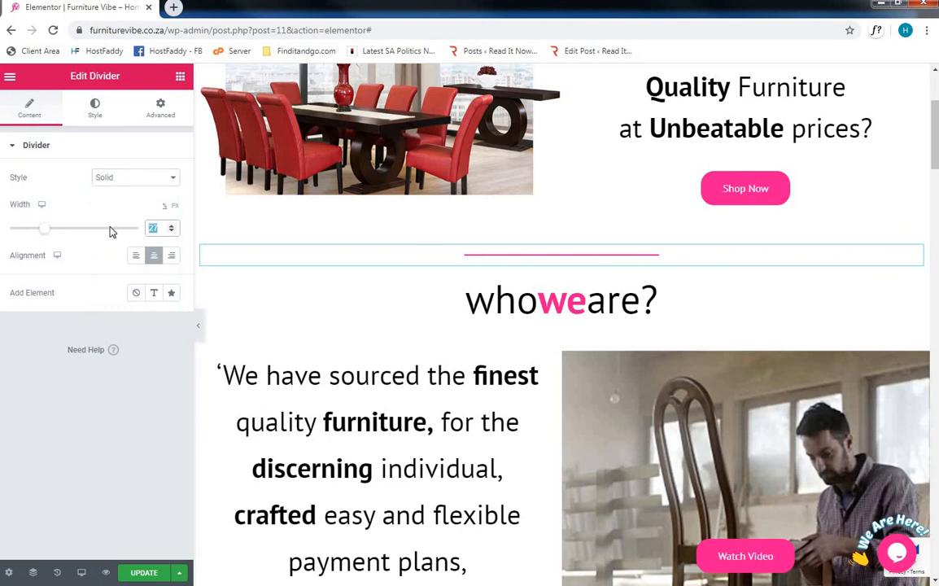
type("10")
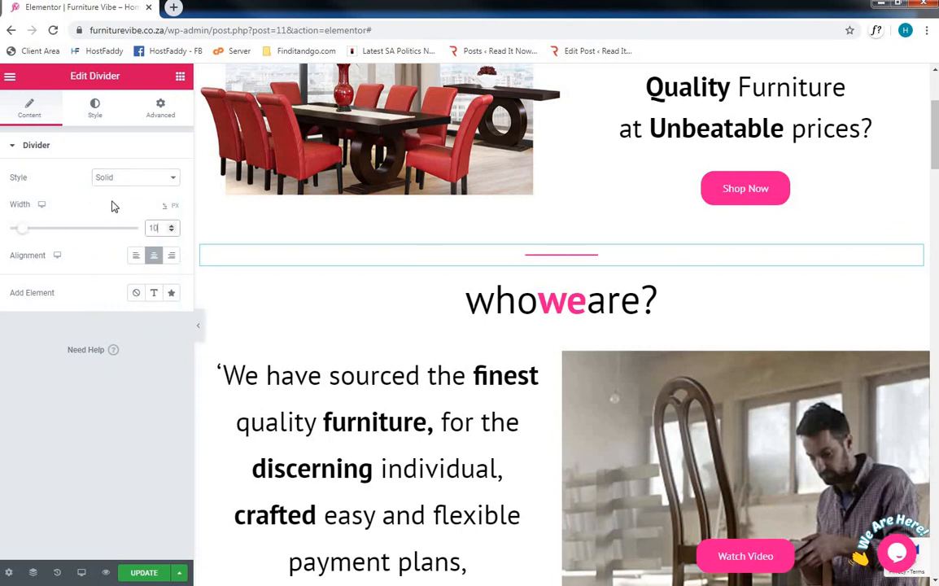
- View the divider's Style and Advanced settings
left_click(98, 104)
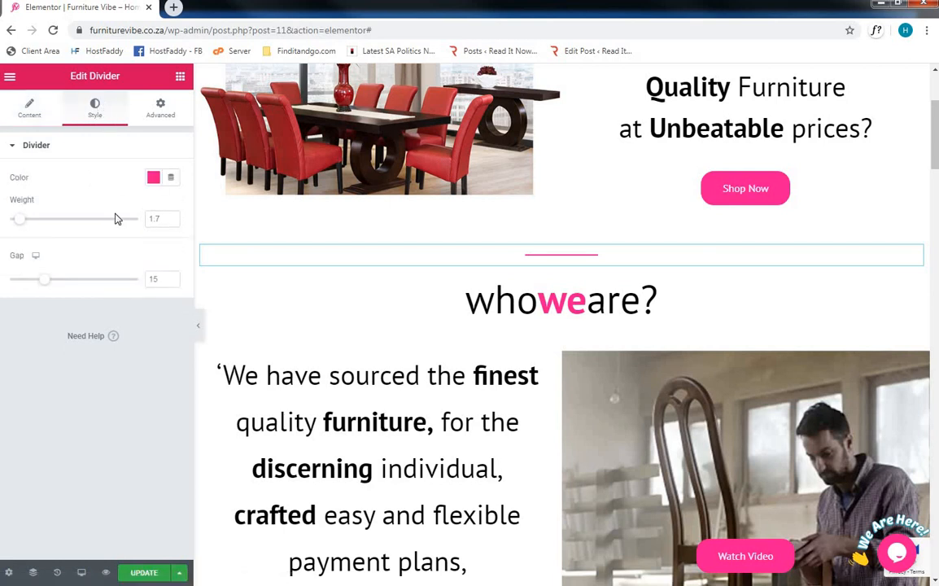
left_click(162, 106)
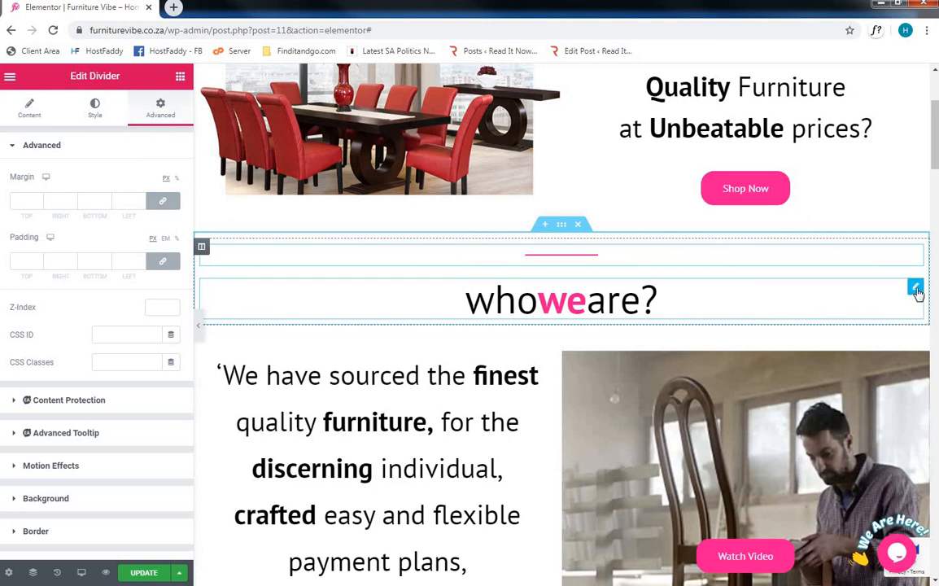
- Try left alignment on the "who we are?" heading and return it to center alignment
left_click(916, 290)
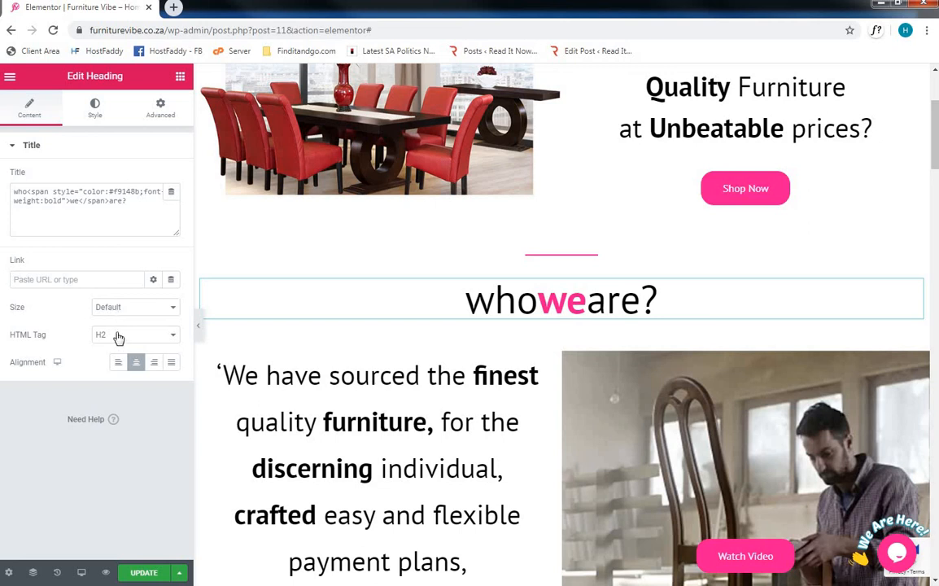
left_click(118, 363)
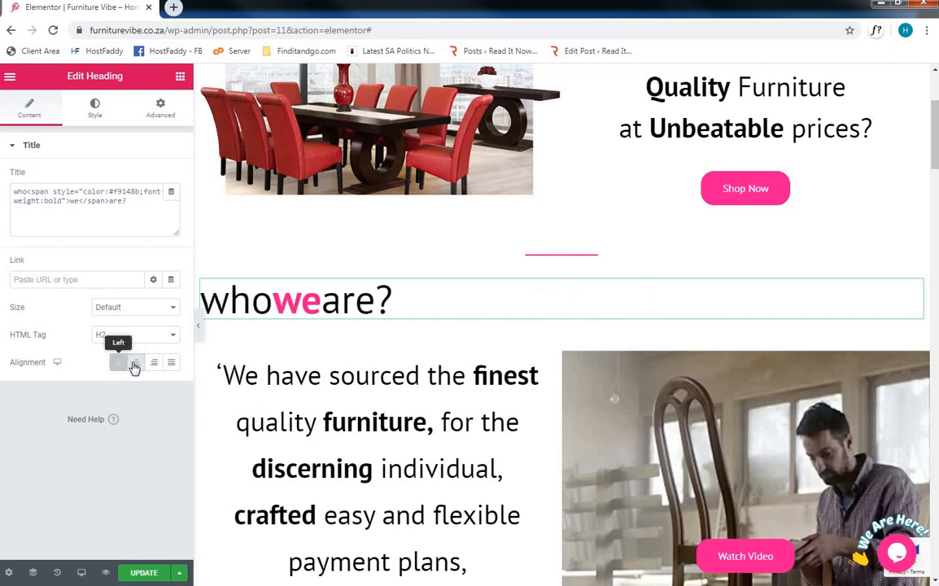
left_click(135, 364)
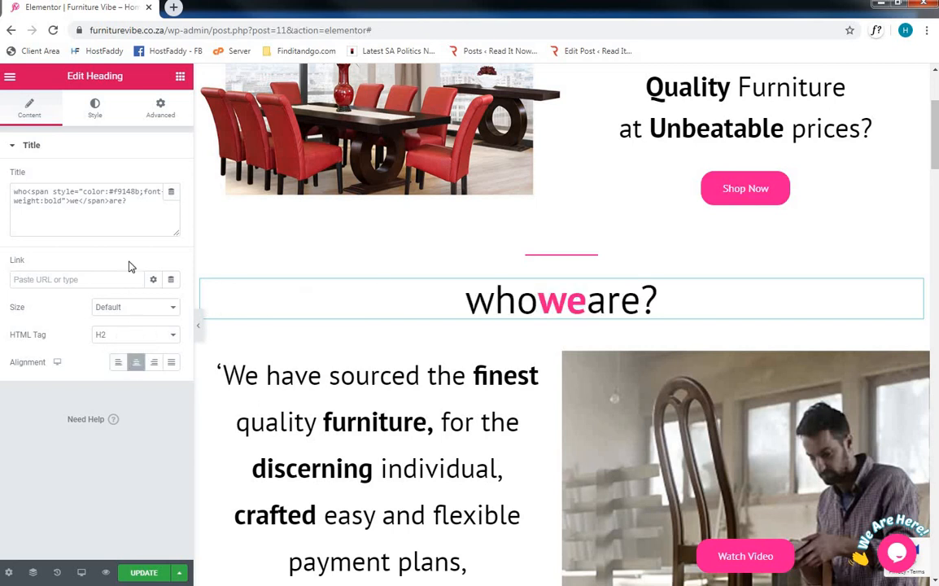
- View the Style and Advanced settings of the "who we are?" heading
left_click(95, 108)
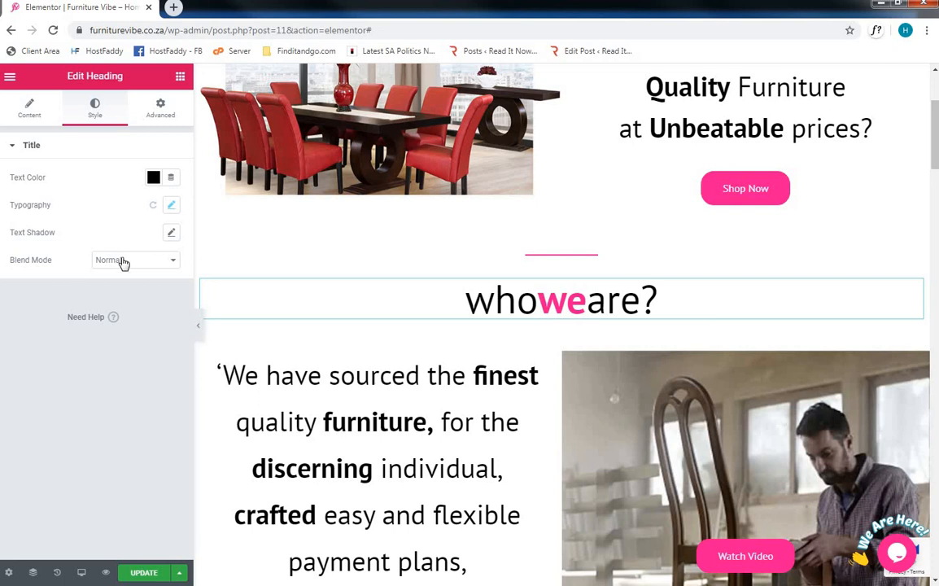
left_click(159, 108)
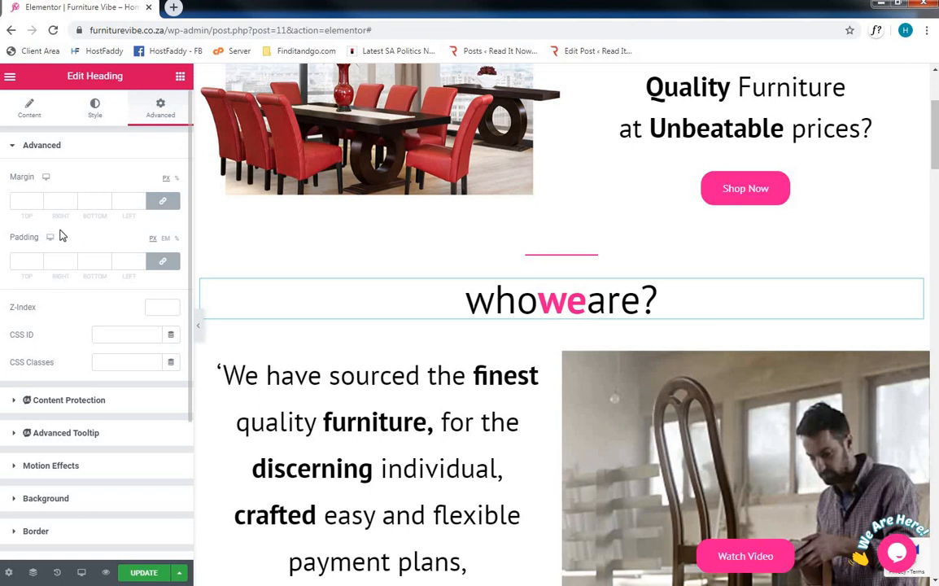
- View the layout settings of the section below "who we are?" and its text column, plus the content settings of its text editor
scroll(514, 272, "down", 1)
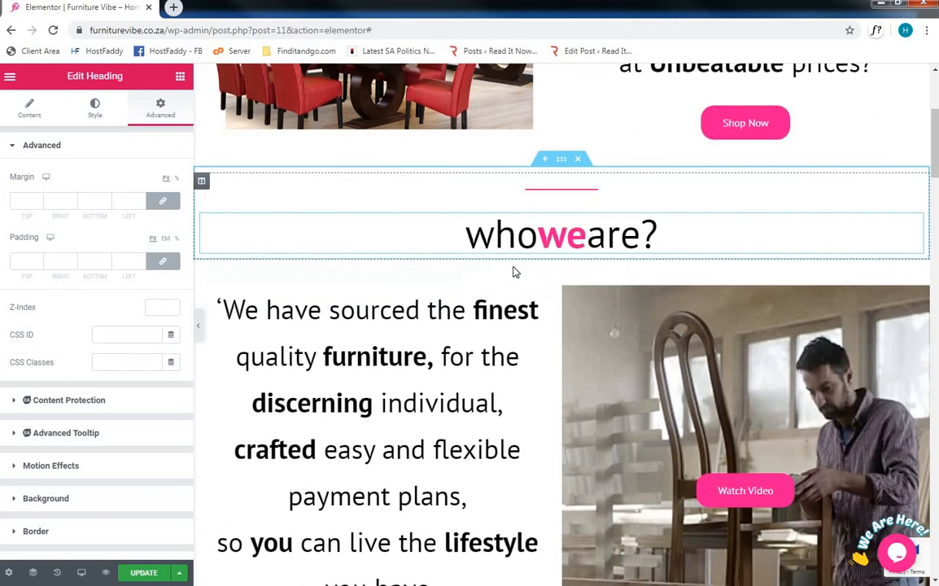
scroll(514, 272, "down", 1)
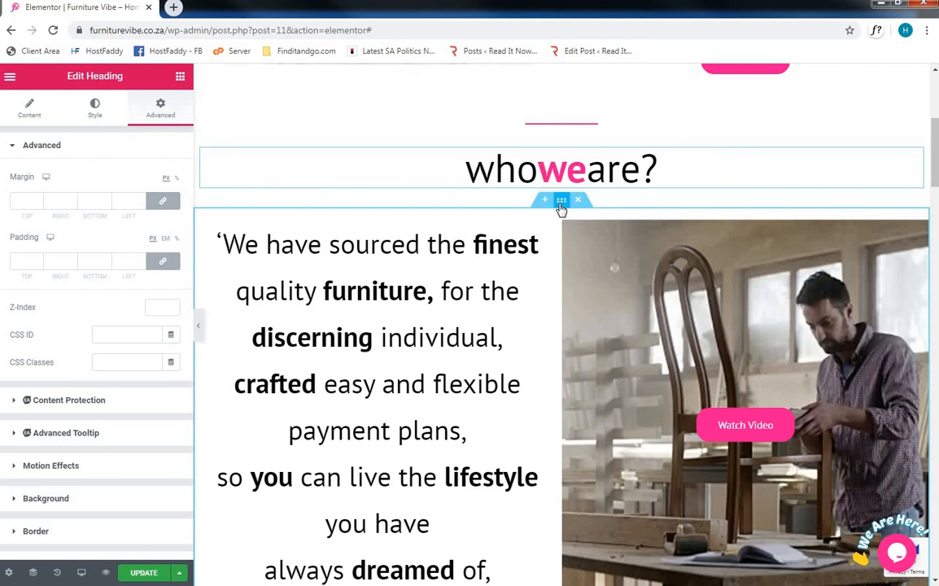
left_click(562, 202)
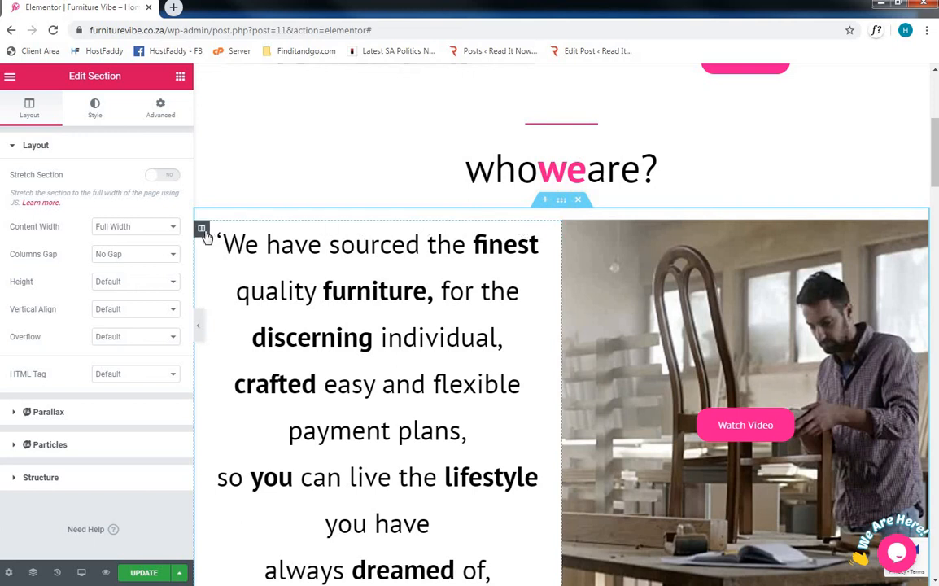
left_click(204, 231)
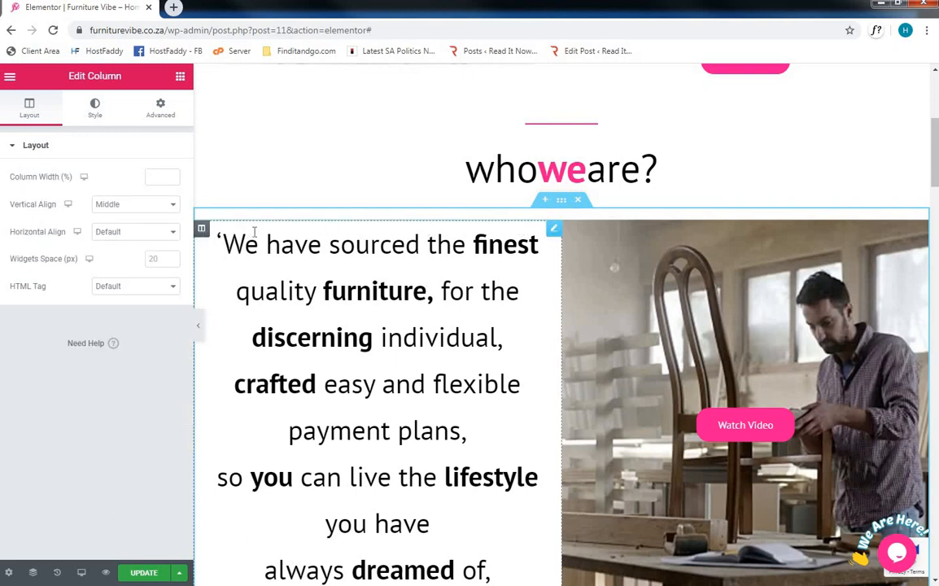
left_click(555, 233)
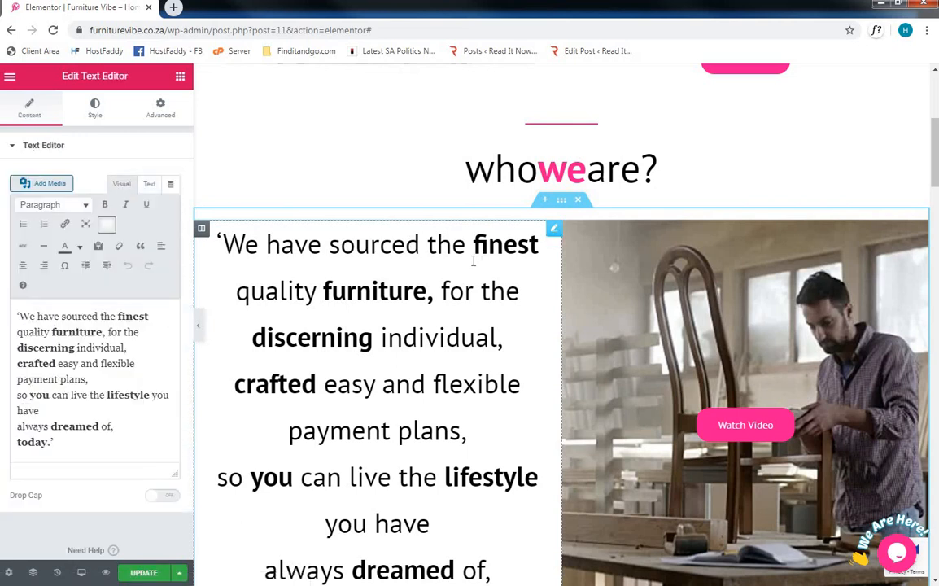
- Look over the affordable credit and furniture vibe collections sections further down the page
scroll(473, 261, "down", 2)
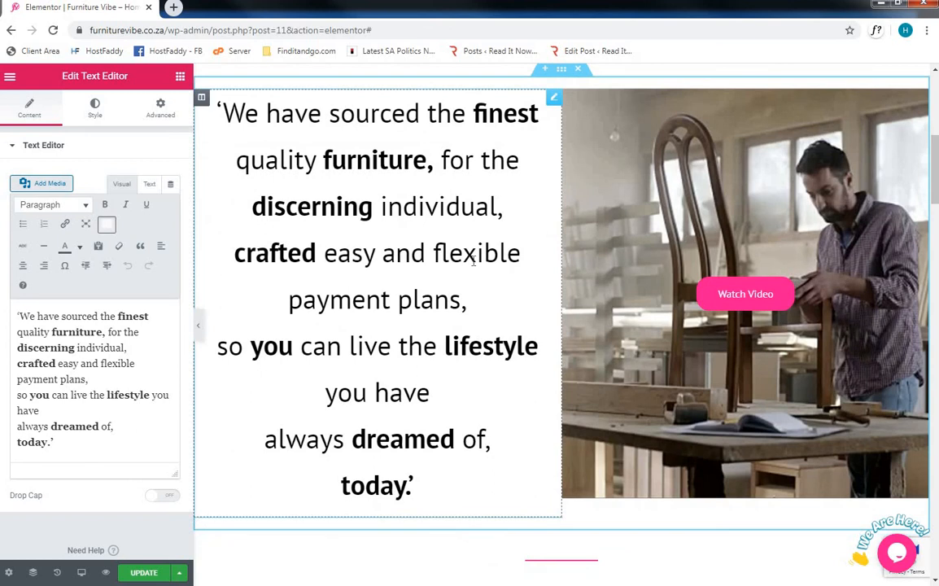
scroll(473, 259, "down", 7)
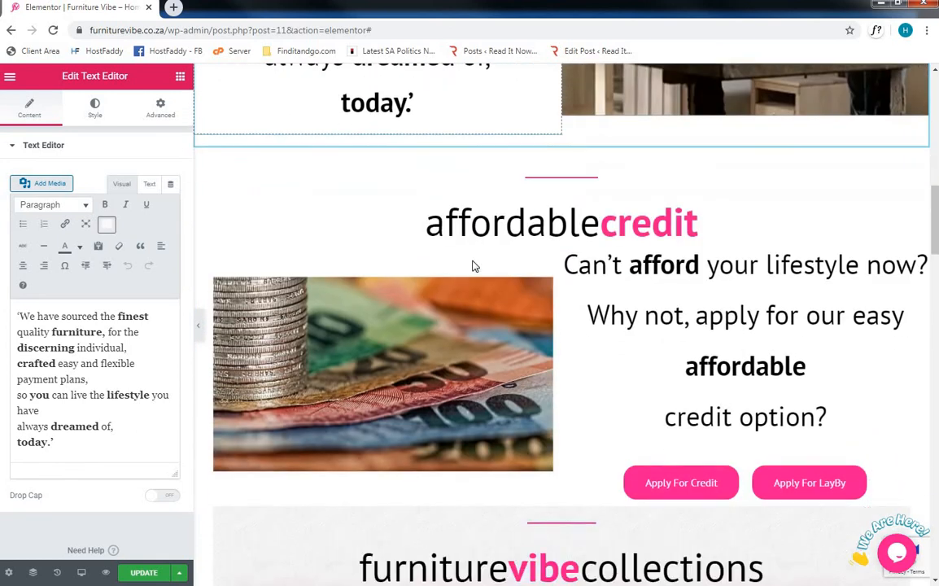
scroll(473, 266, "down", 4)
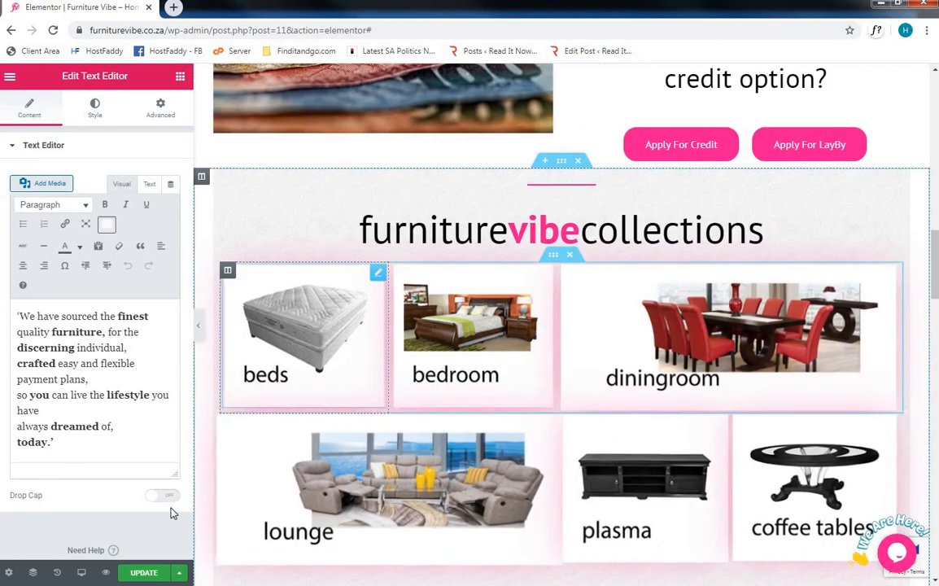